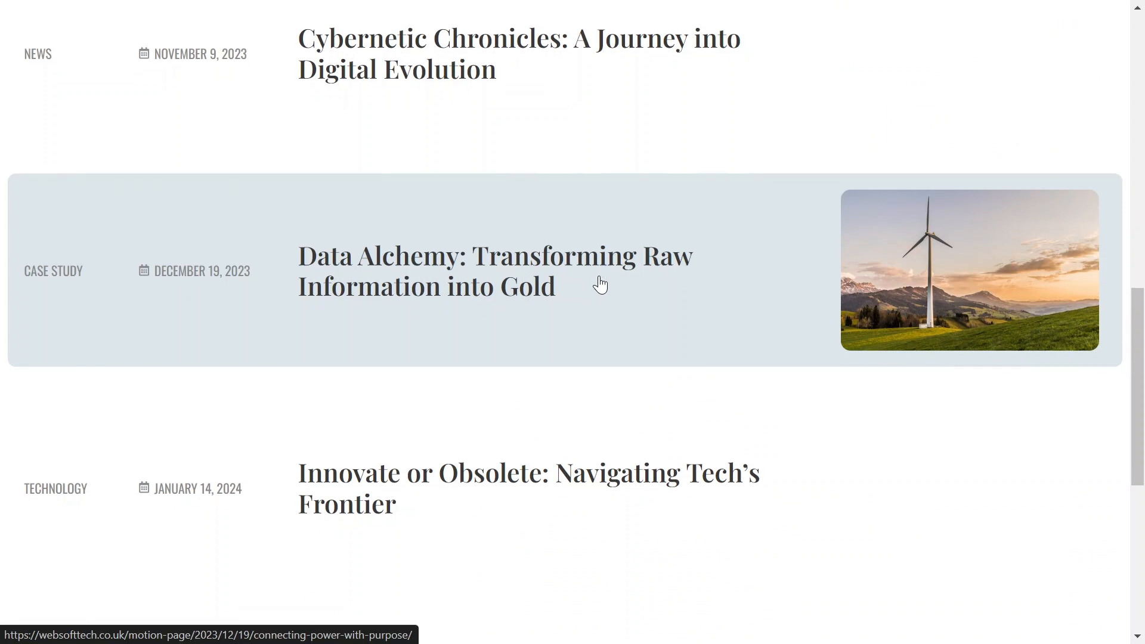
- Examine the hover effects on the Latest News listing and the posts behind it in the site's dashboard
scroll(599, 284, "down", 5)
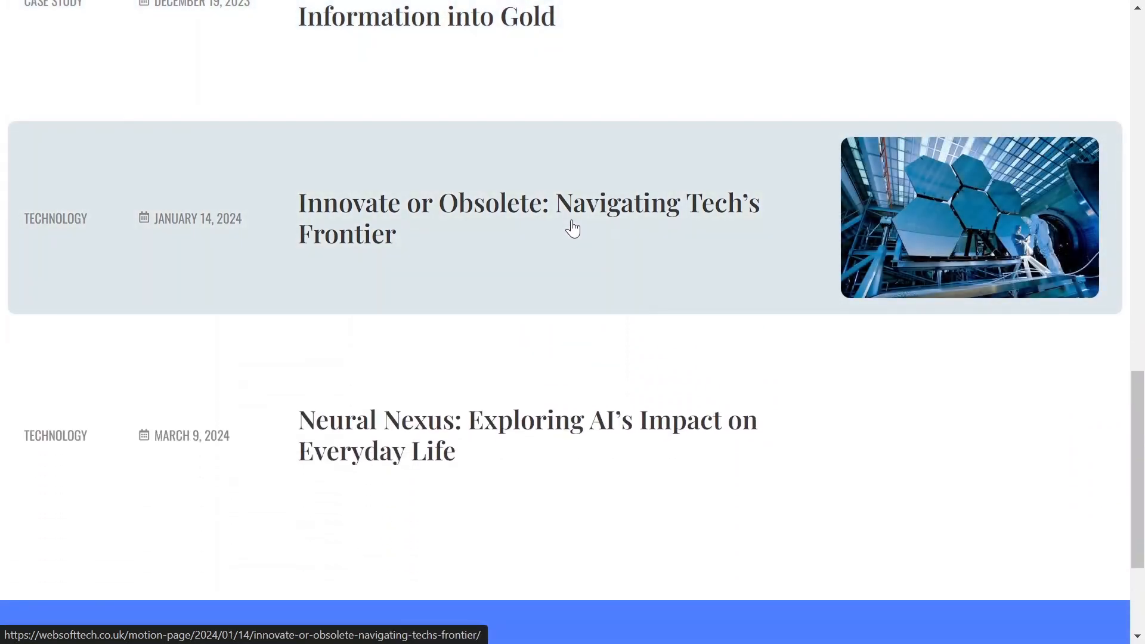
scroll(572, 227, "down", 2)
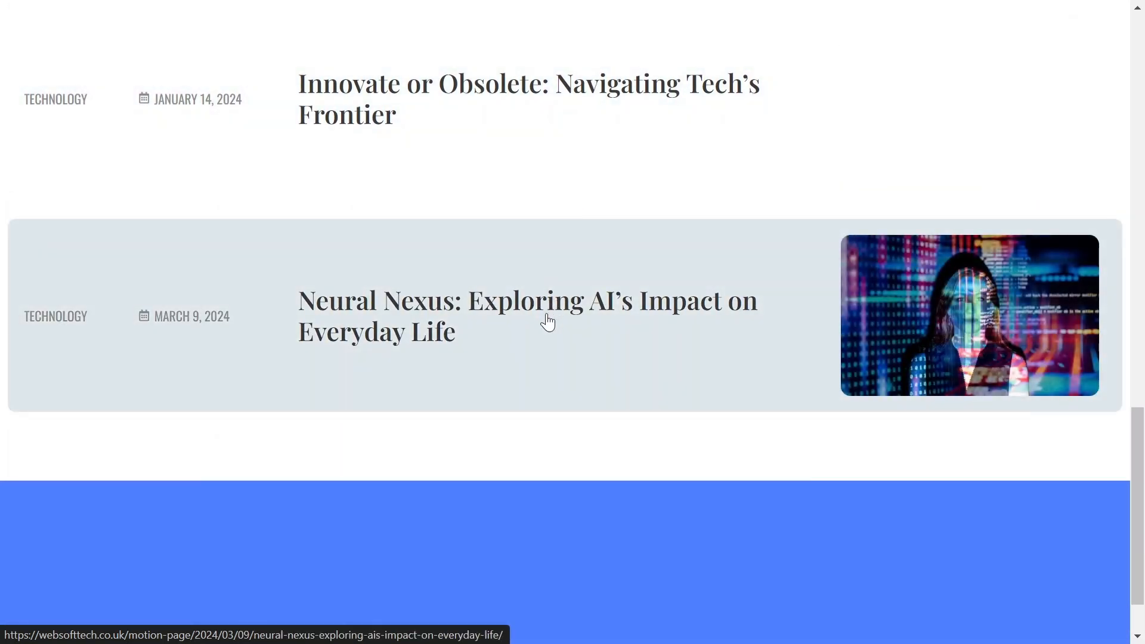
scroll(548, 322, "up", 3)
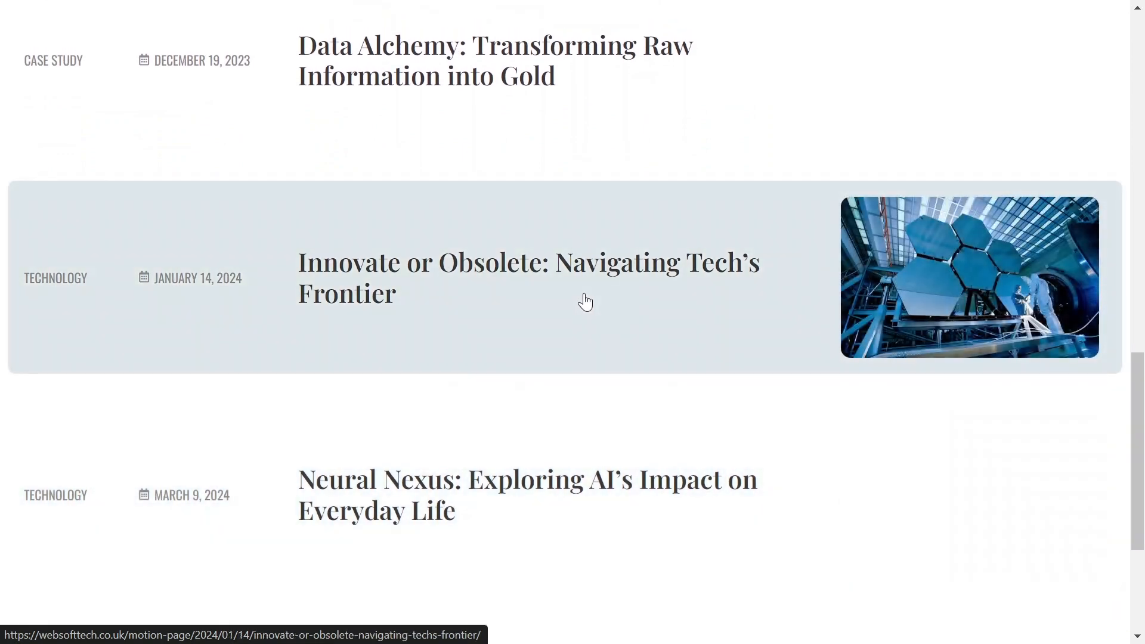
scroll(584, 302, "up", 4)
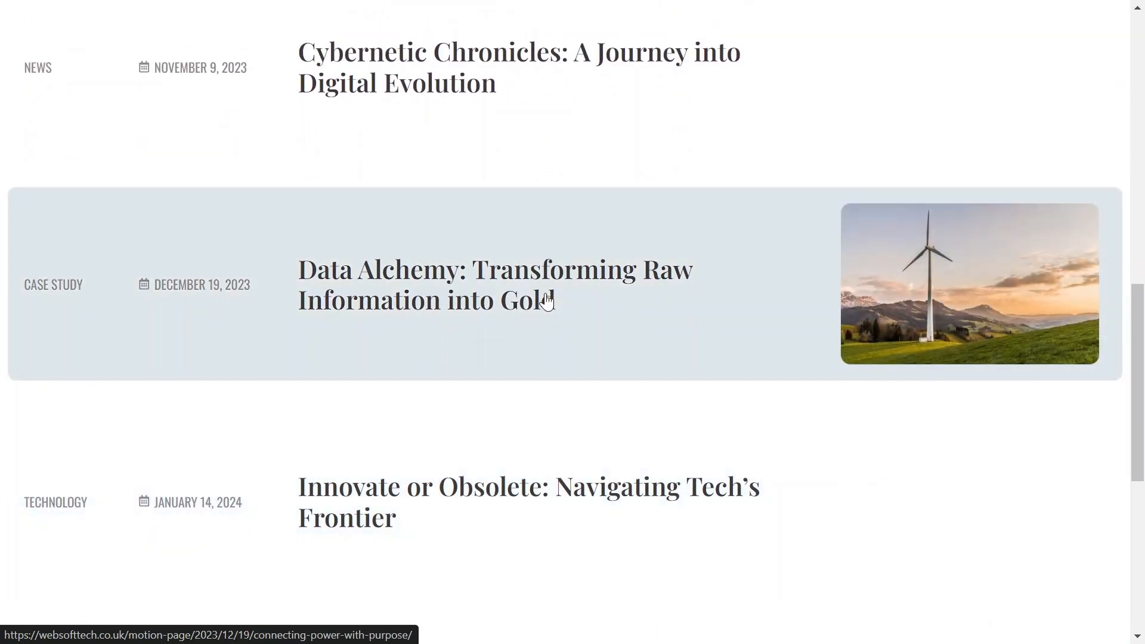
scroll(547, 301, "up", 4)
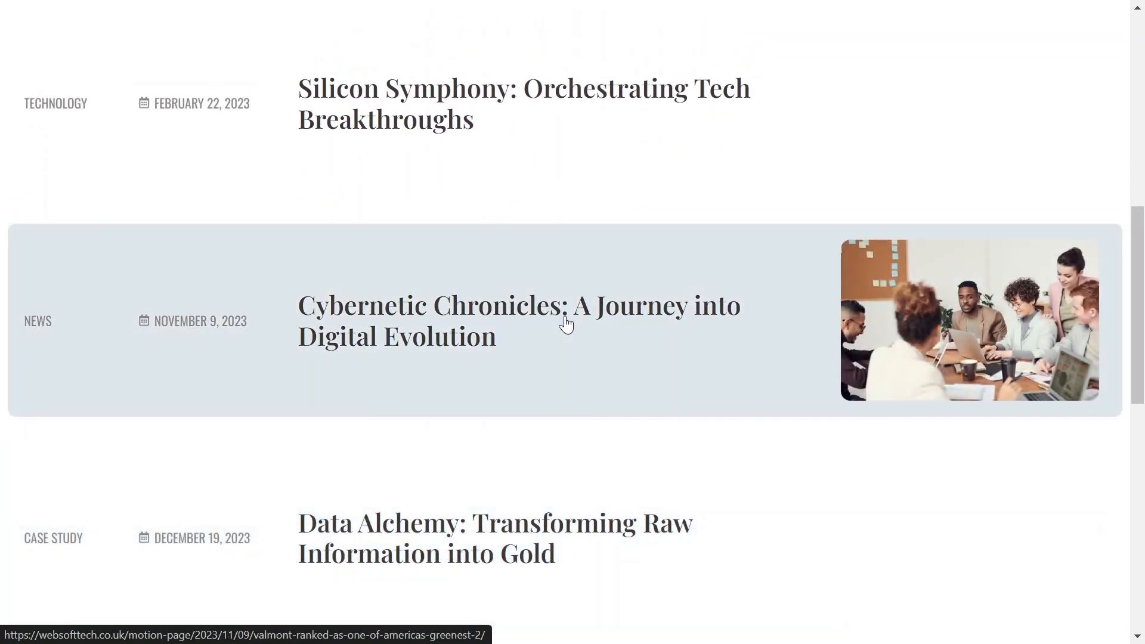
scroll(567, 325, "up", 5)
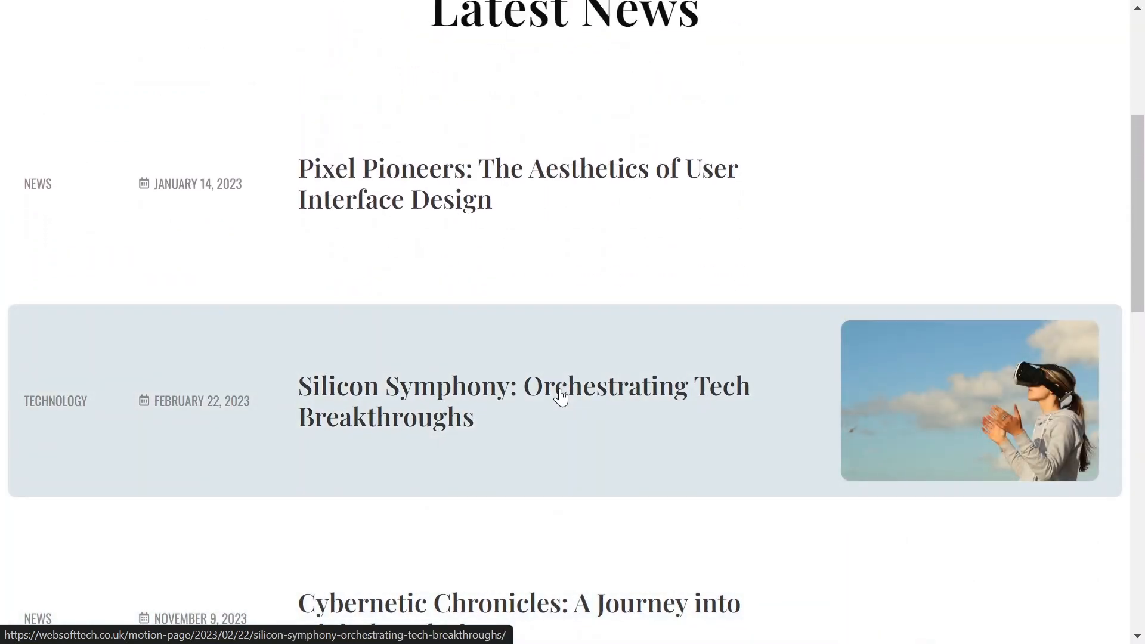
scroll(560, 397, "up", 3)
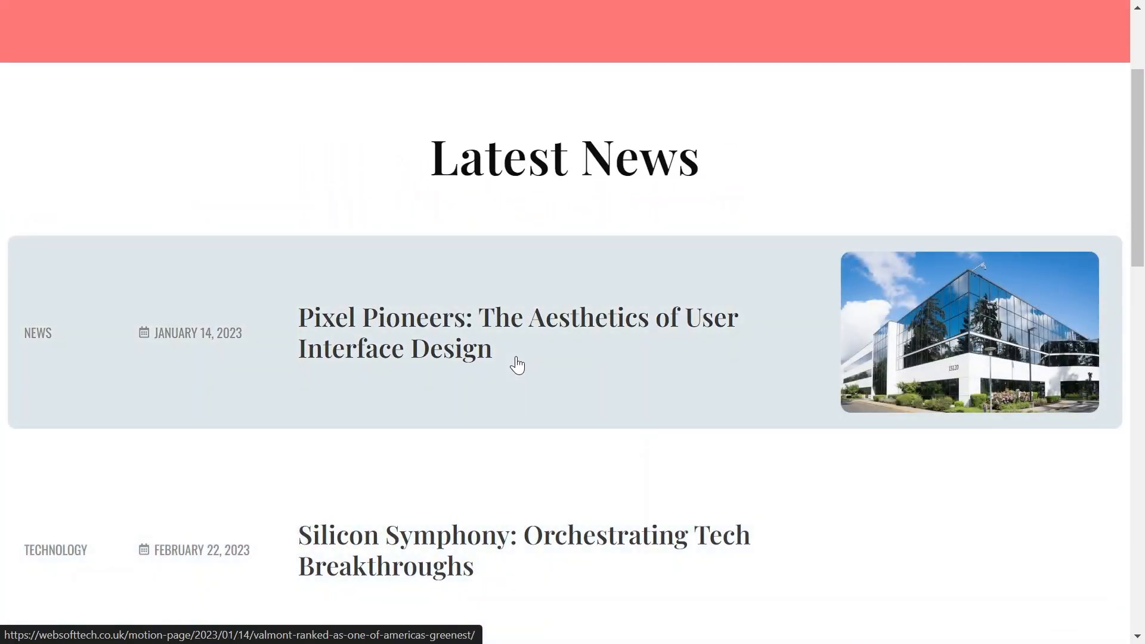
scroll(518, 365, "down", 1)
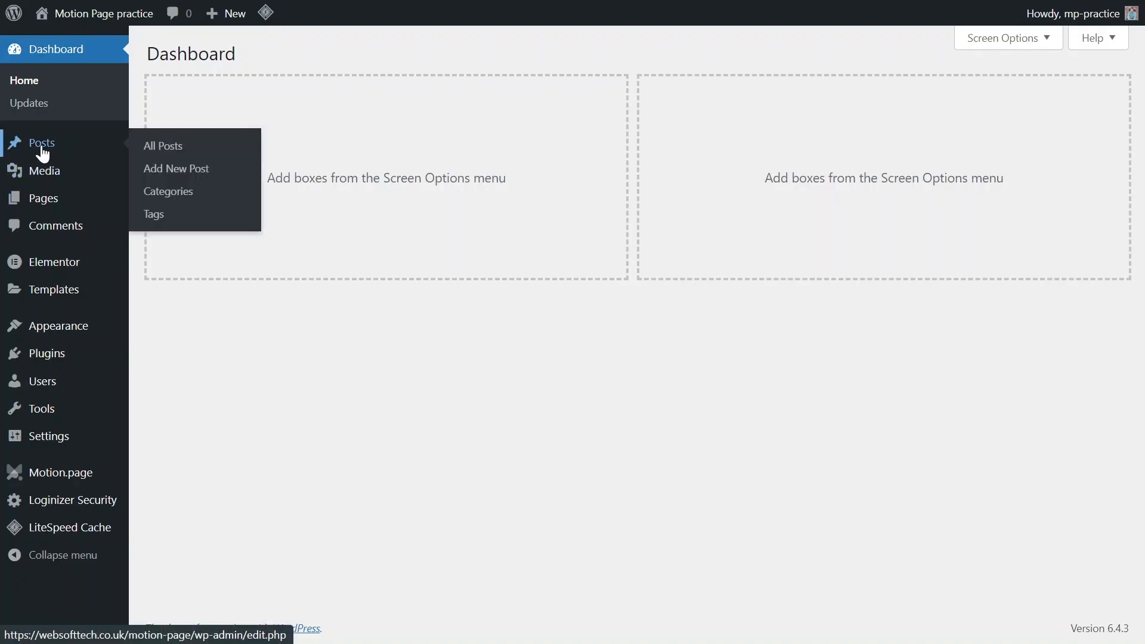
left_click(43, 153)
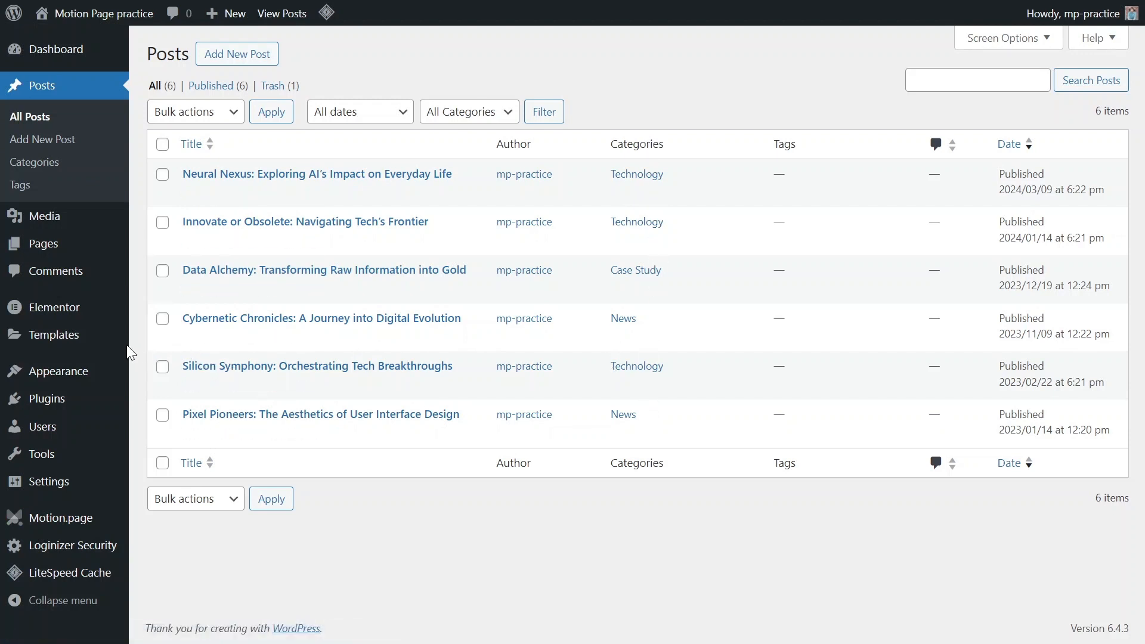
- Create a Loop Item template named "Latest News" with Posts as its source type and dismiss the template library
mouse_move(122, 342)
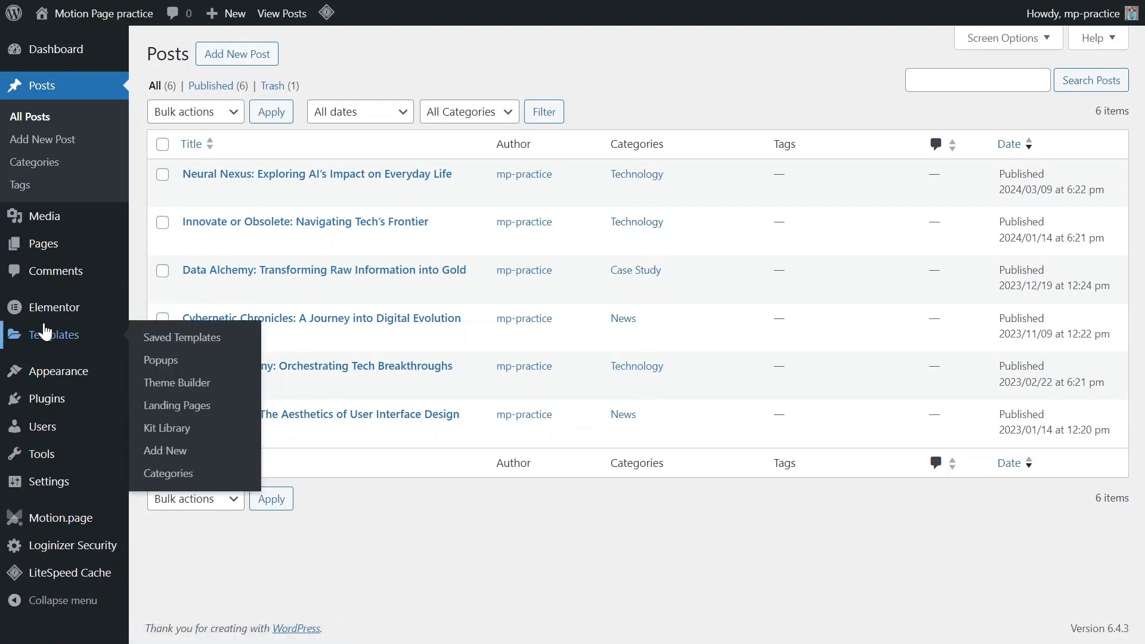
left_click(168, 449)
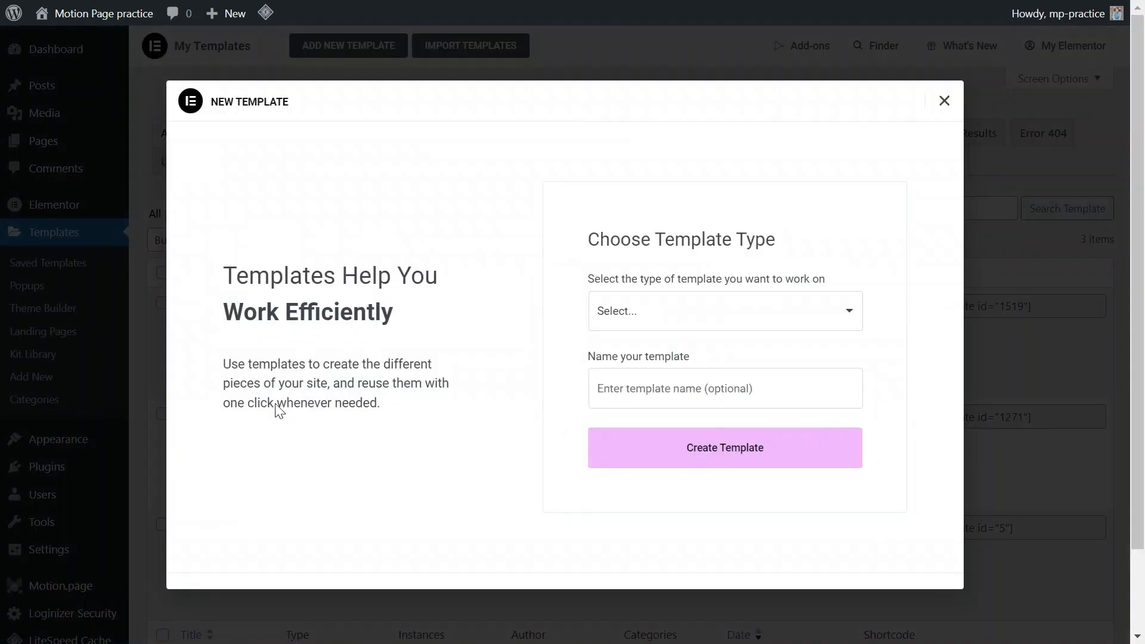
left_click(738, 322)
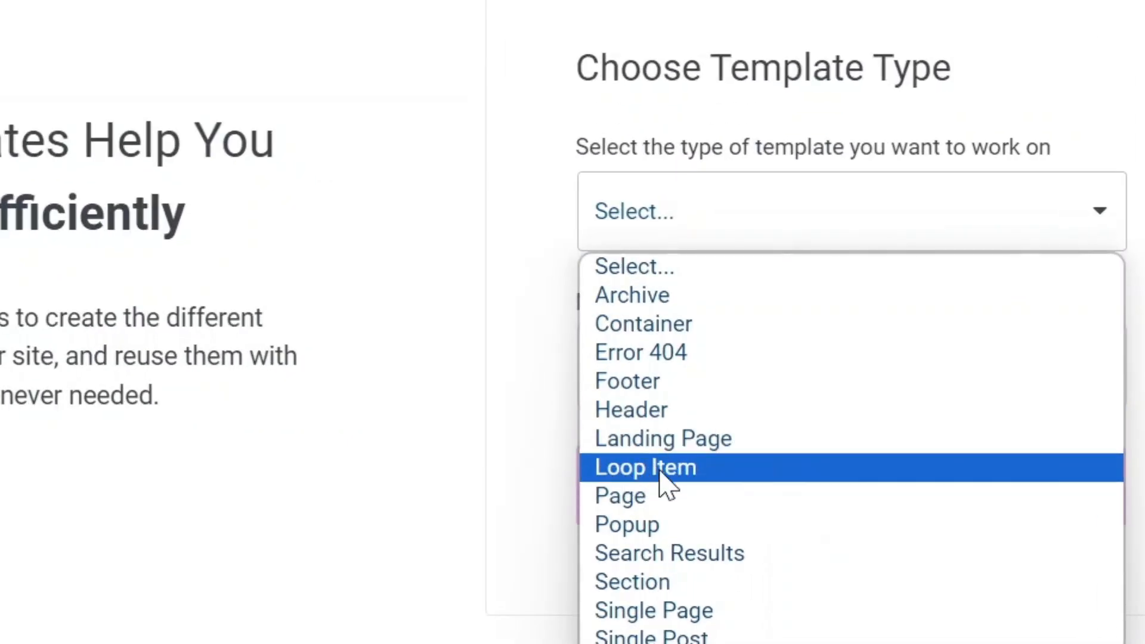
left_click(660, 468)
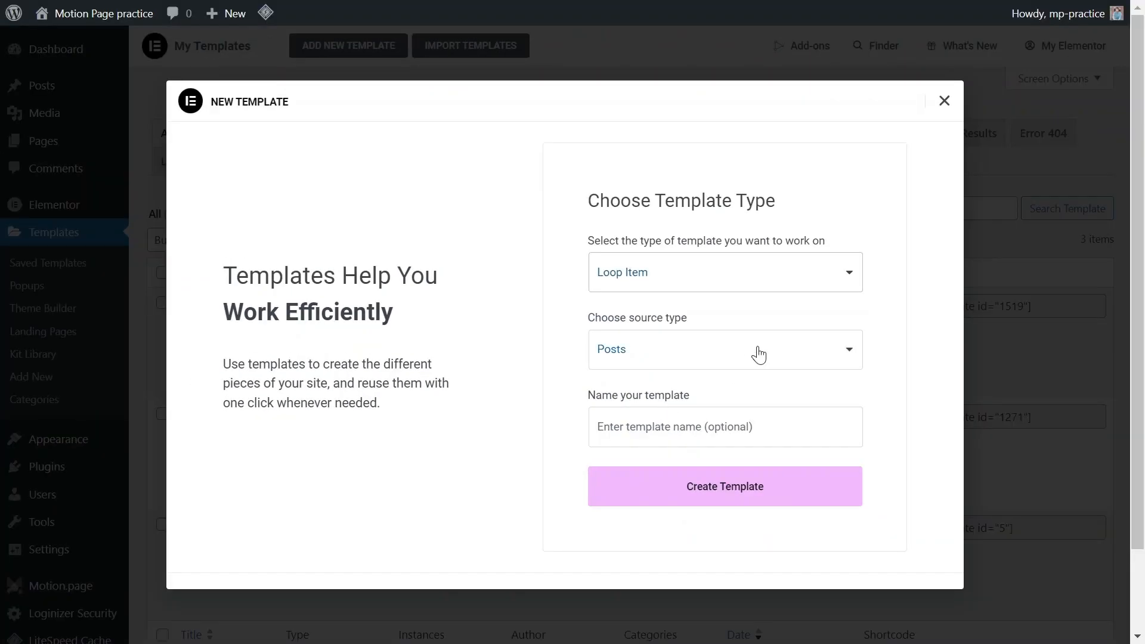
left_click(760, 355)
left_click(606, 382)
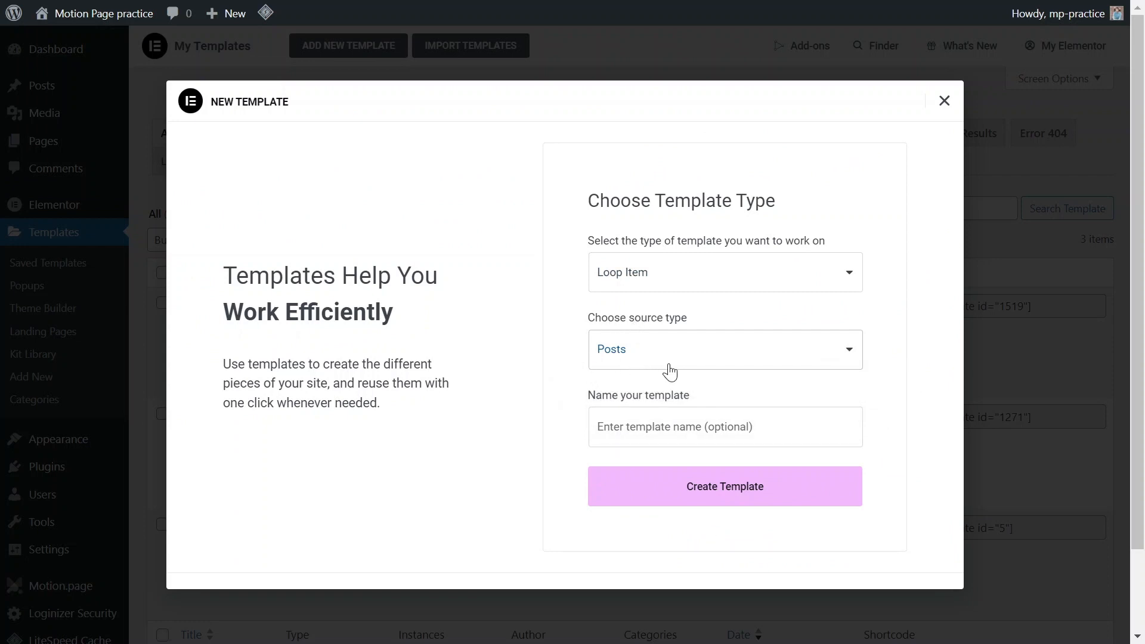
left_click(675, 425)
type("Latest News")
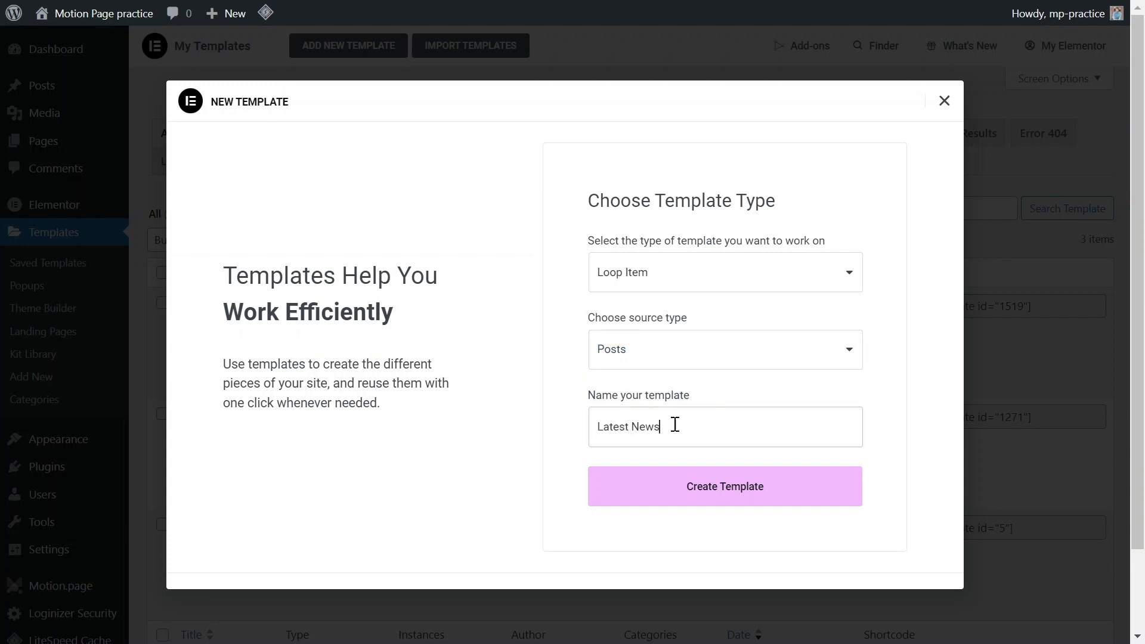
left_click(736, 492)
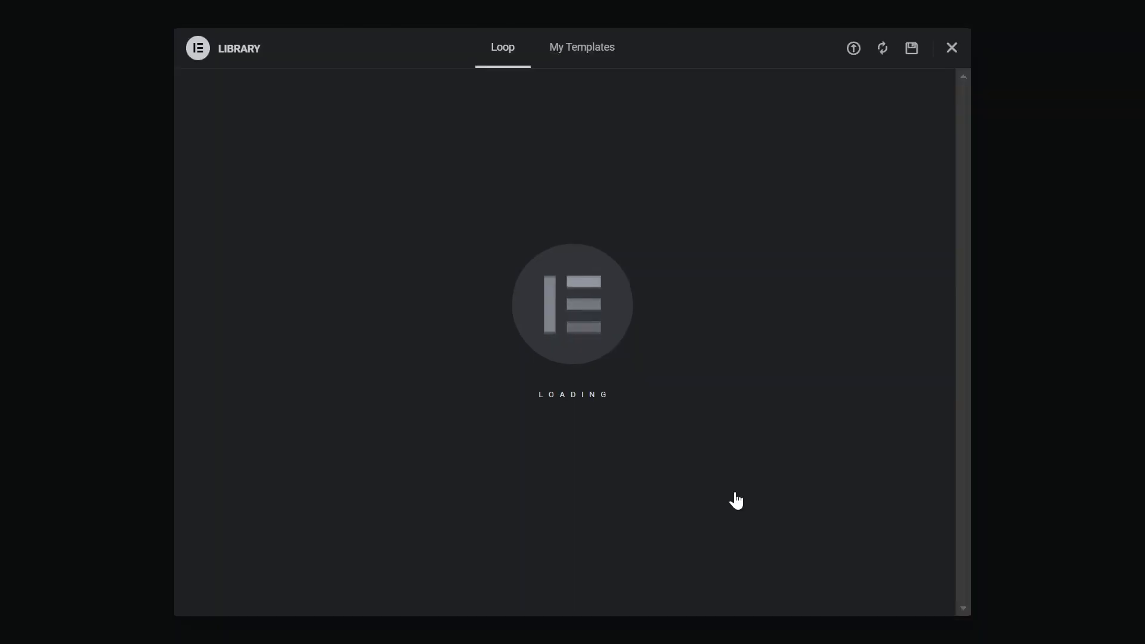
left_click(953, 49)
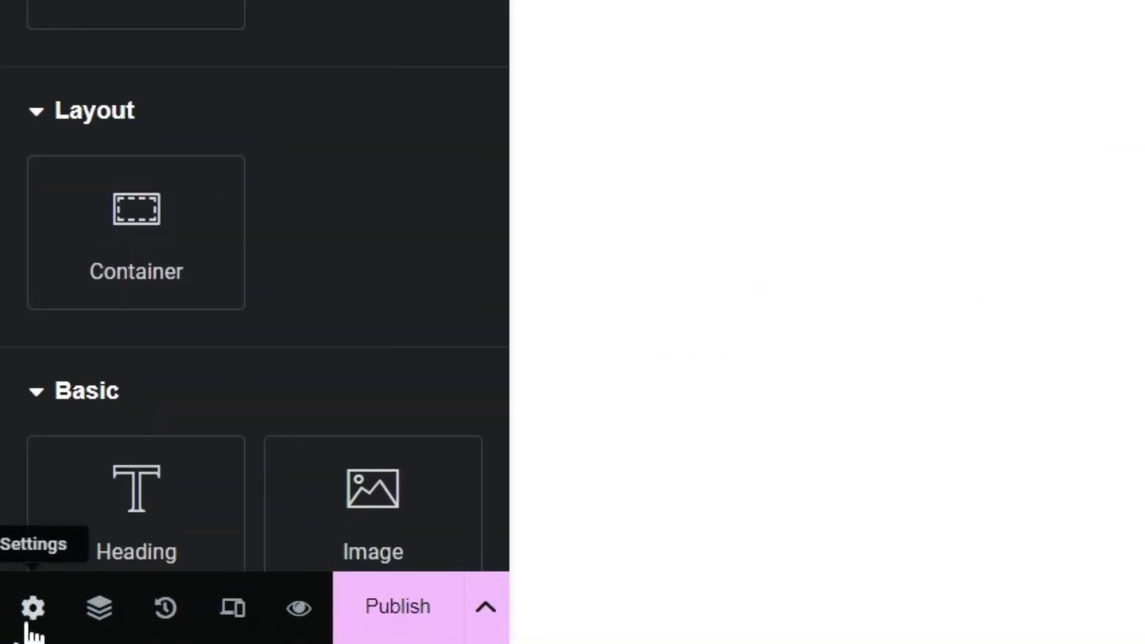
- Widen the loop item's preview to the full canvas width in its preview settings
left_click(33, 611)
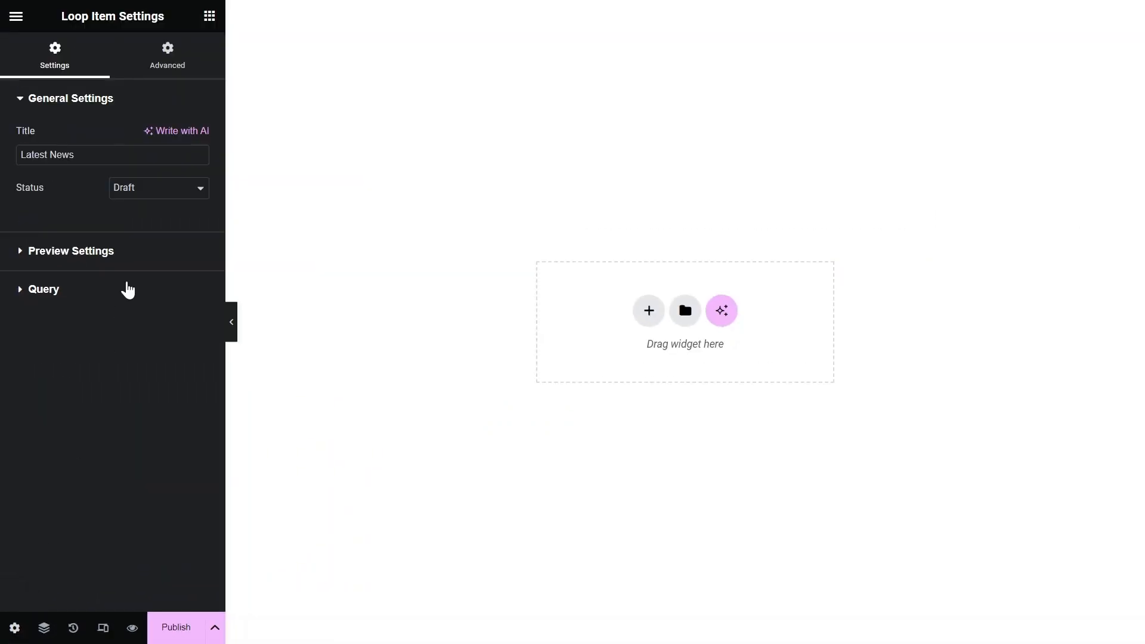
left_click(45, 253)
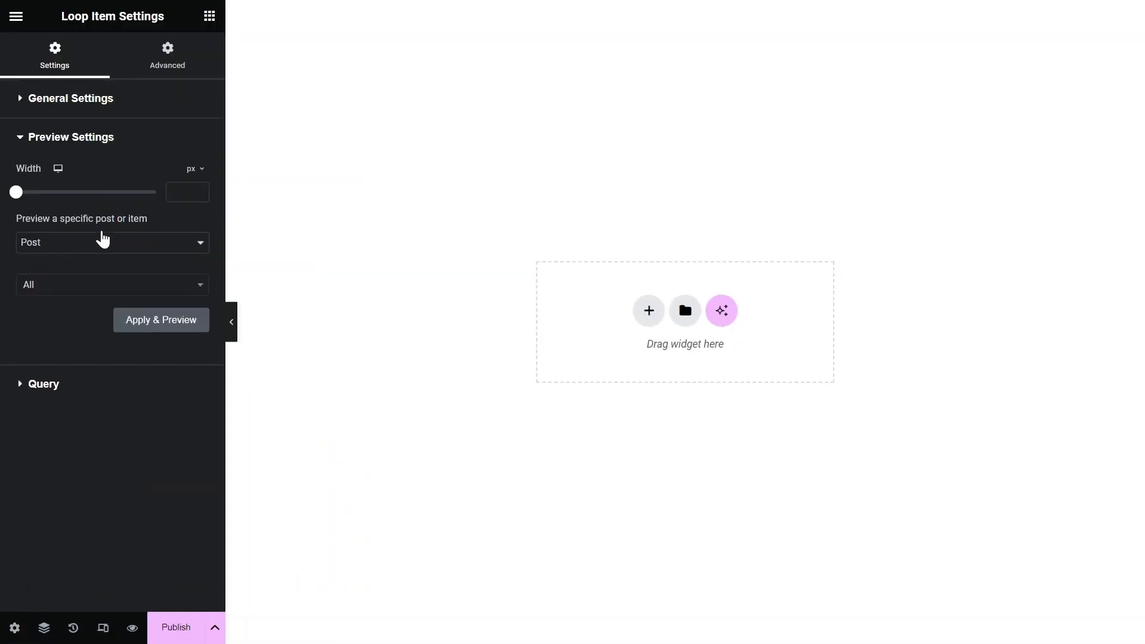
left_click(195, 169)
left_click(191, 197)
left_click_drag(16, 191, 223, 215)
left_click(684, 344)
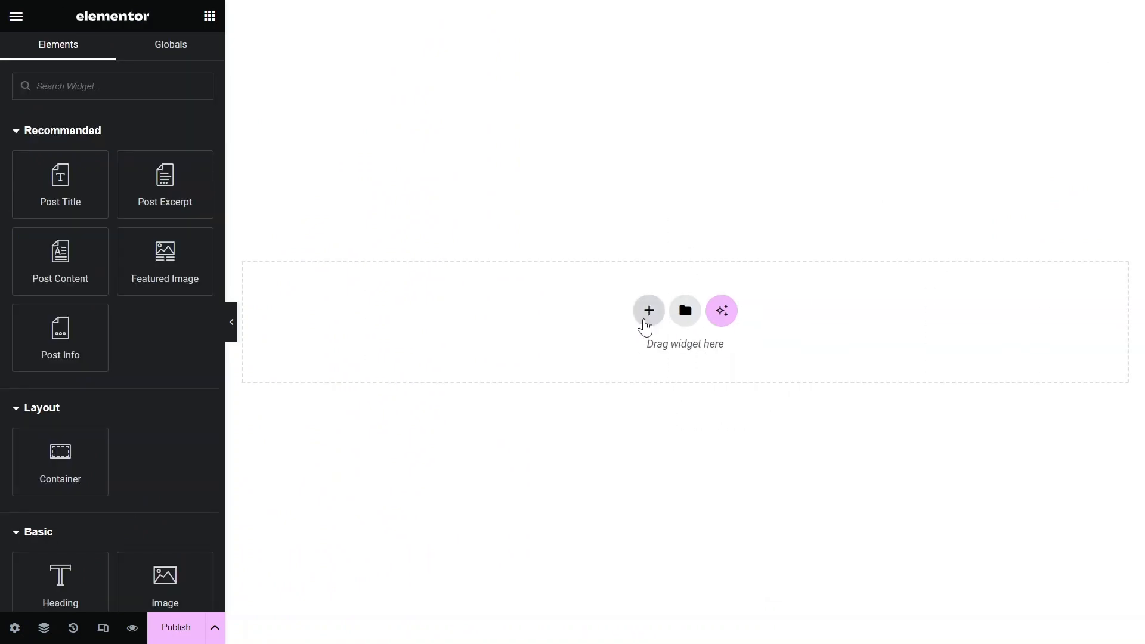
- Add a row-direction container, set its content width to Full Width and align its items to the center
left_click(647, 315)
left_click(552, 315)
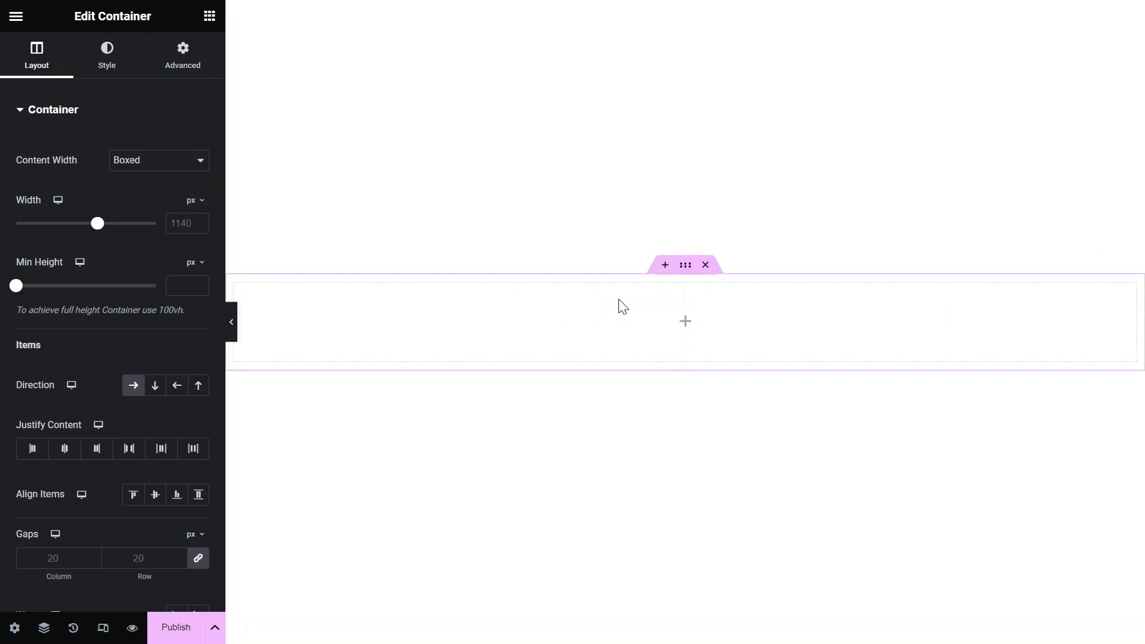
left_click(158, 167)
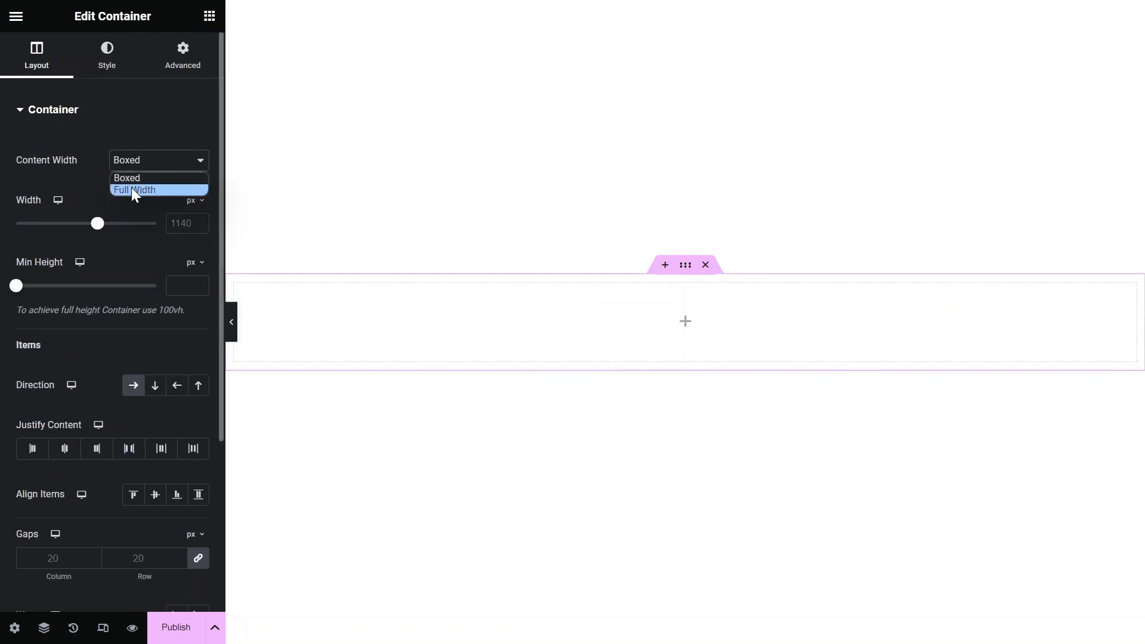
left_click(131, 189)
scroll(59, 352, "down", 1)
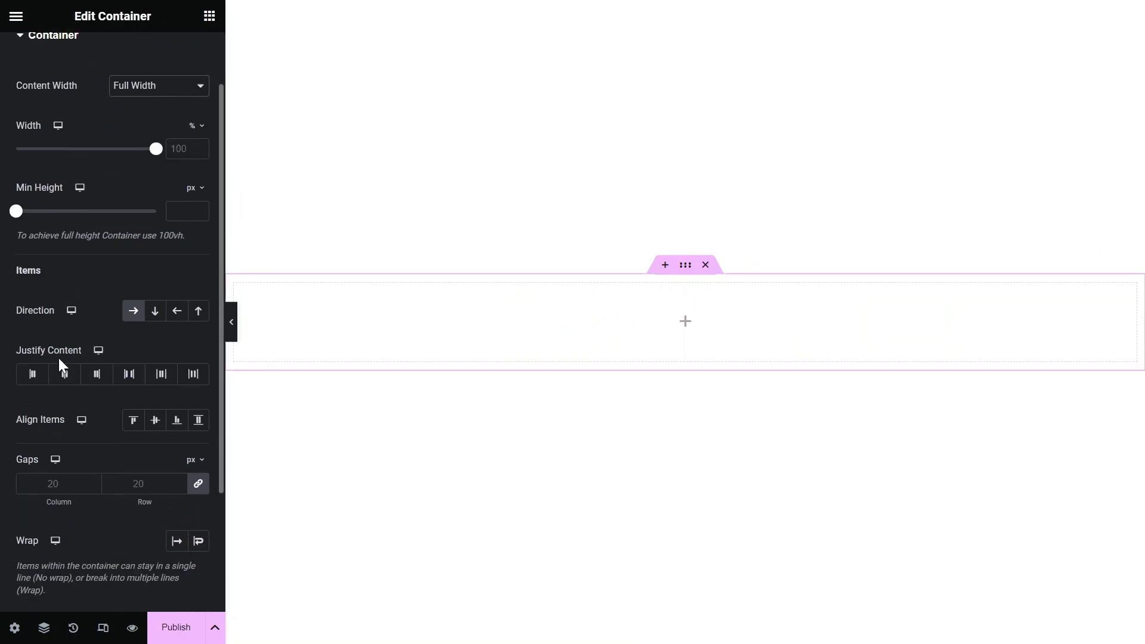
left_click(153, 424)
scroll(87, 286, "up", 1)
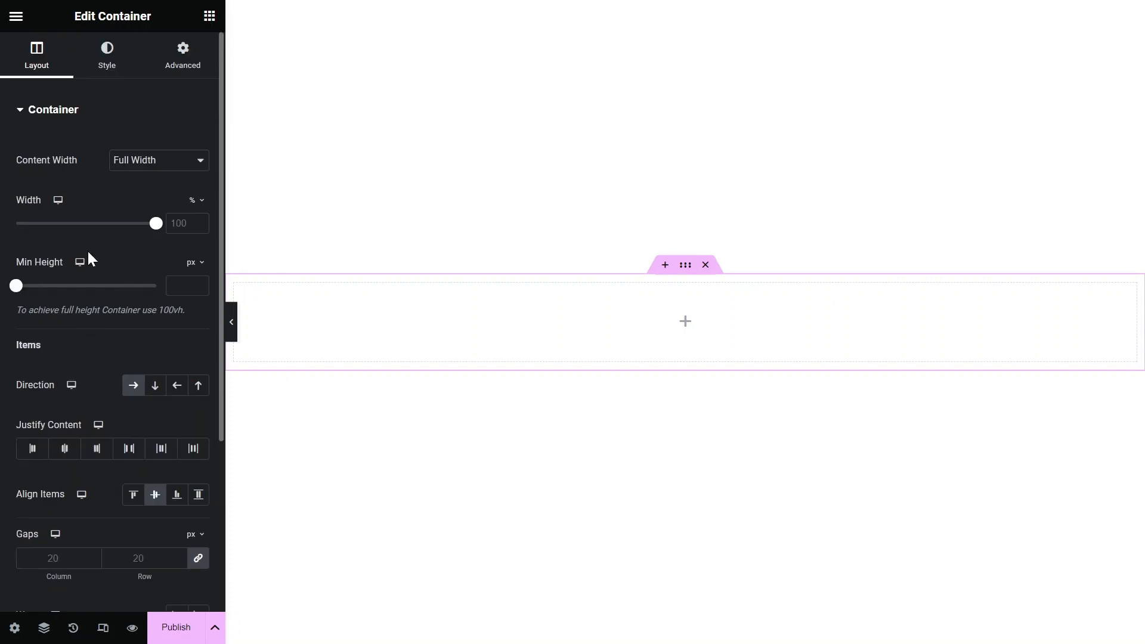
- Give the container a classic hover background in color #DDE6EB
left_click(107, 74)
left_click(154, 152)
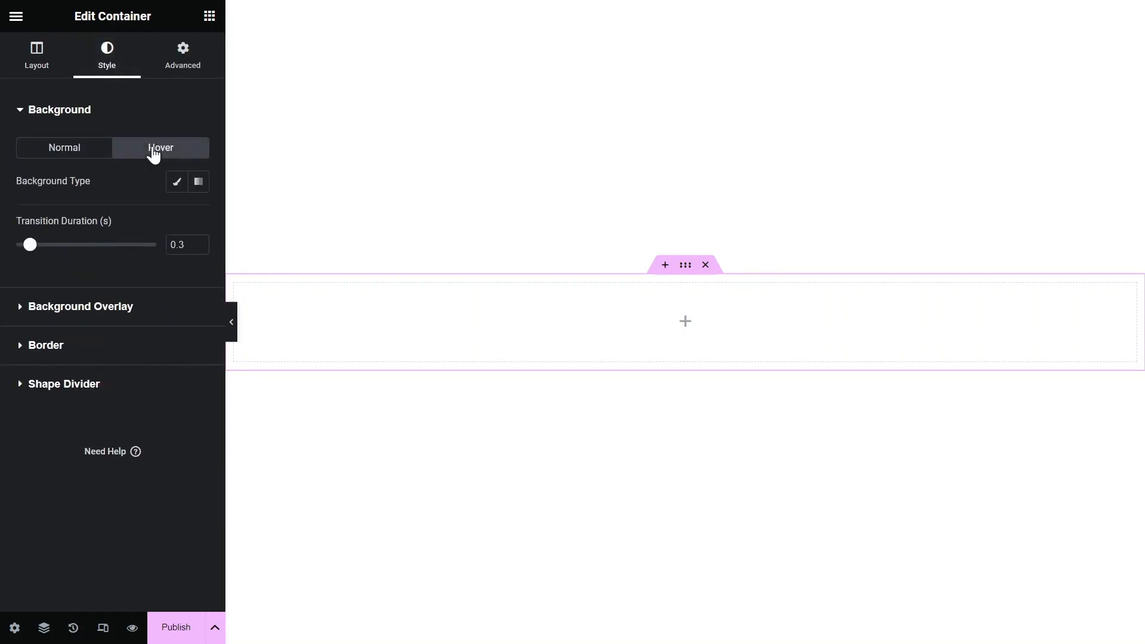
left_click(177, 182)
left_click(199, 215)
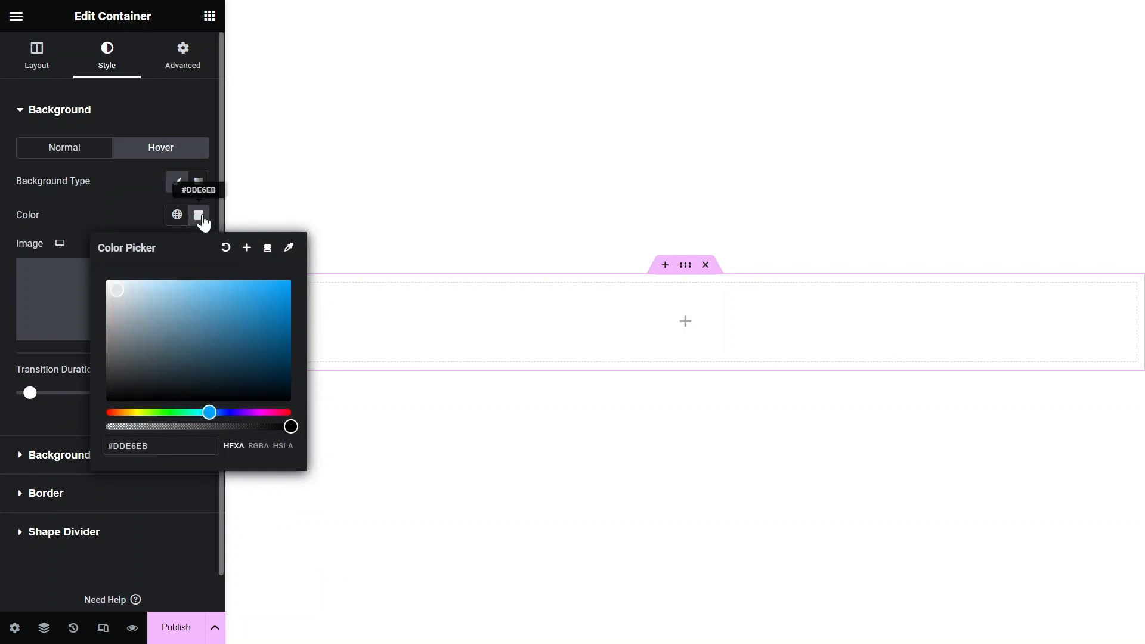
left_click(203, 222)
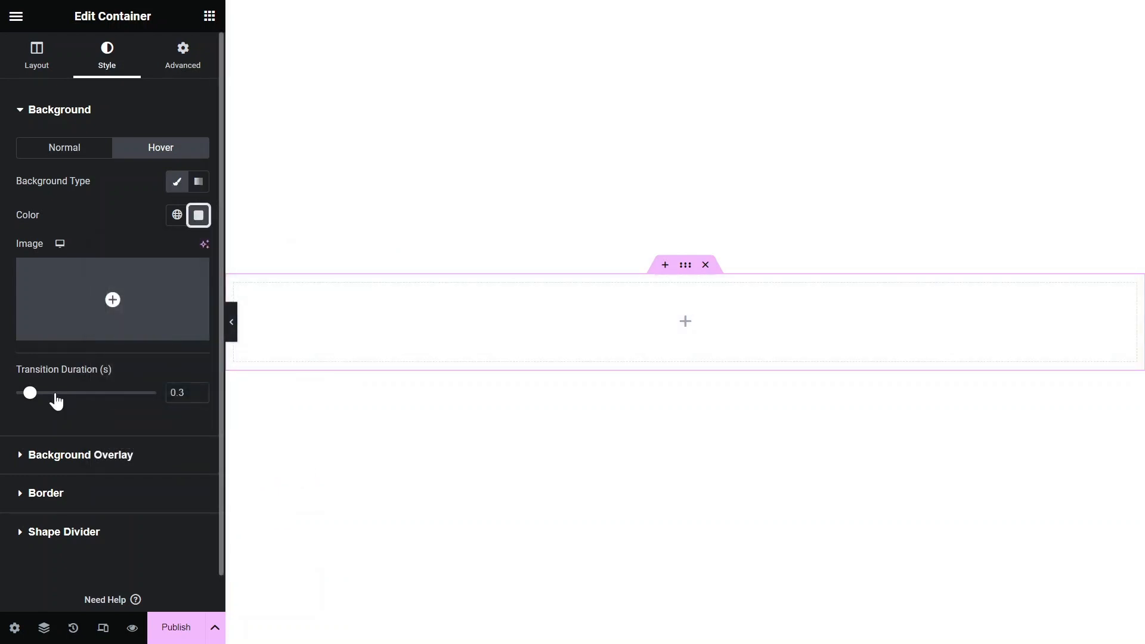
- Set the container's hover border radius to 10 px on all corners
left_click(45, 494)
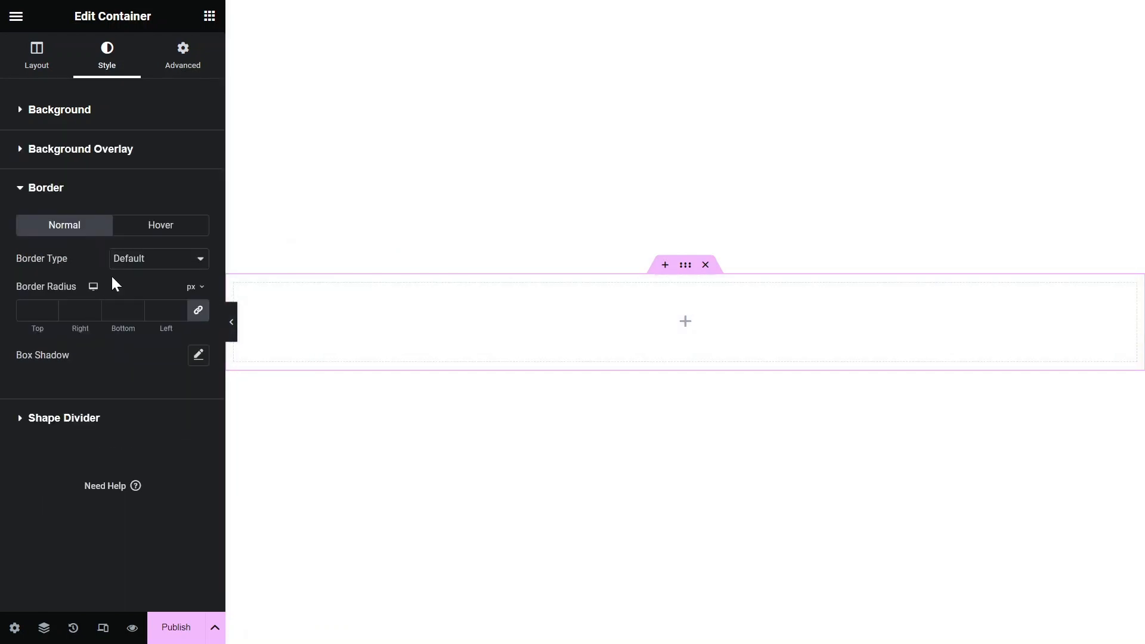
left_click(165, 231)
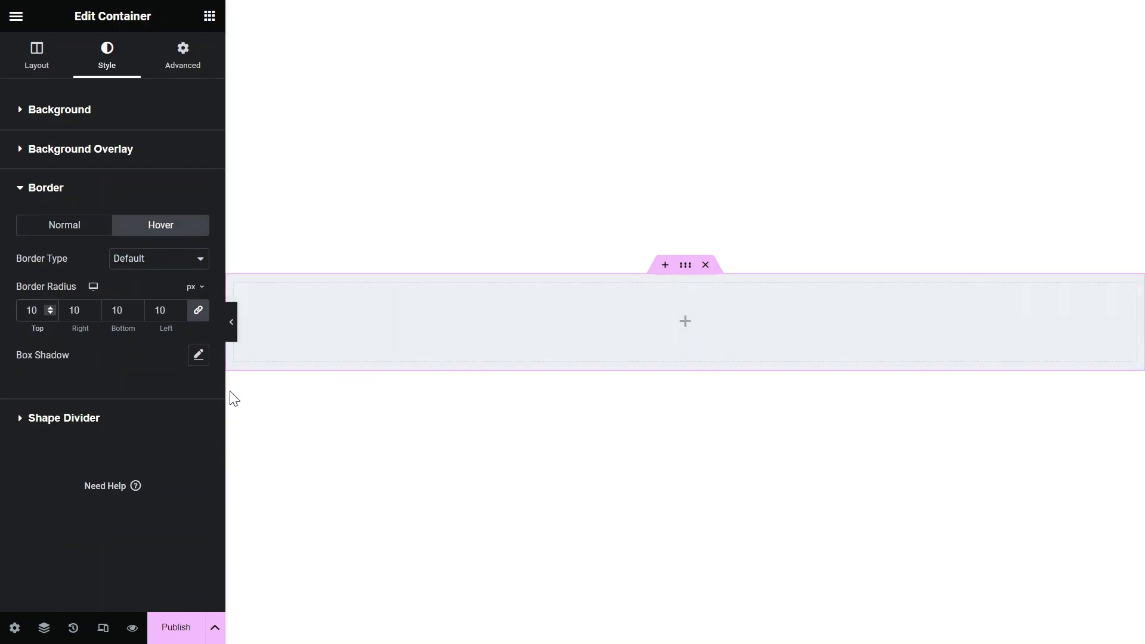
left_click(33, 68)
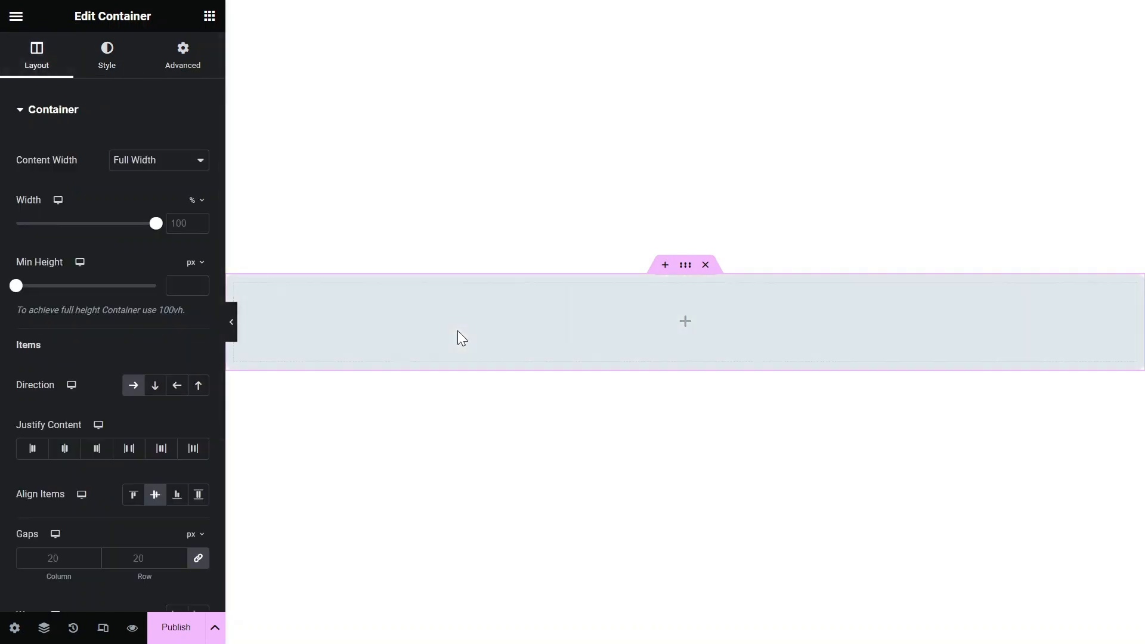
- Insert a nested container inside the parent container and duplicate it three times to form four equal columns
left_click(686, 325)
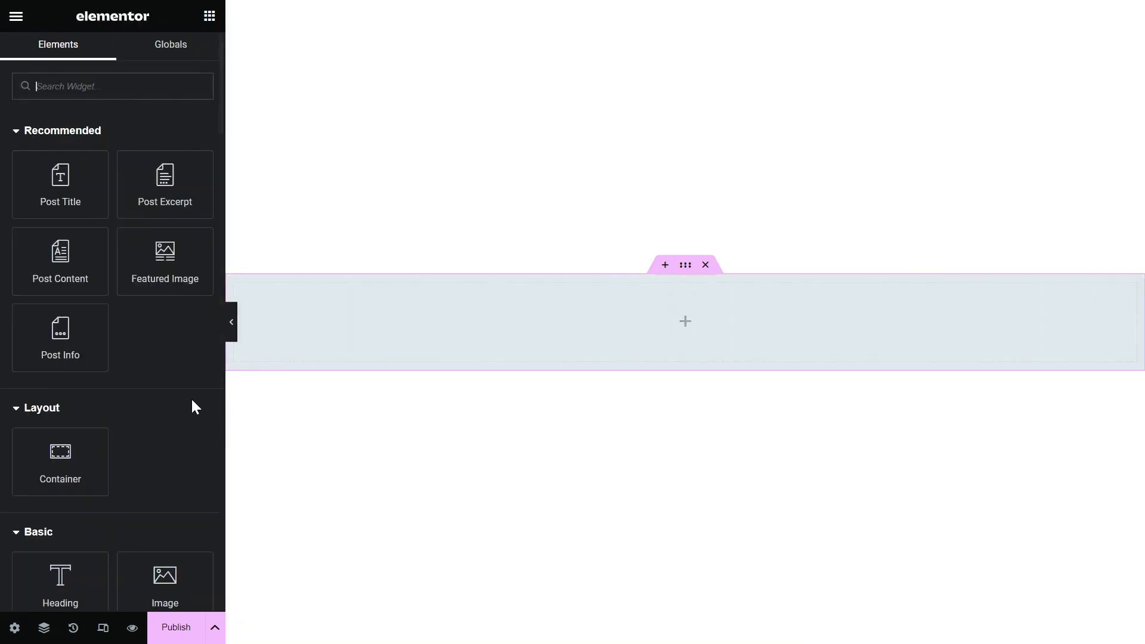
left_click_drag(59, 456, 424, 329)
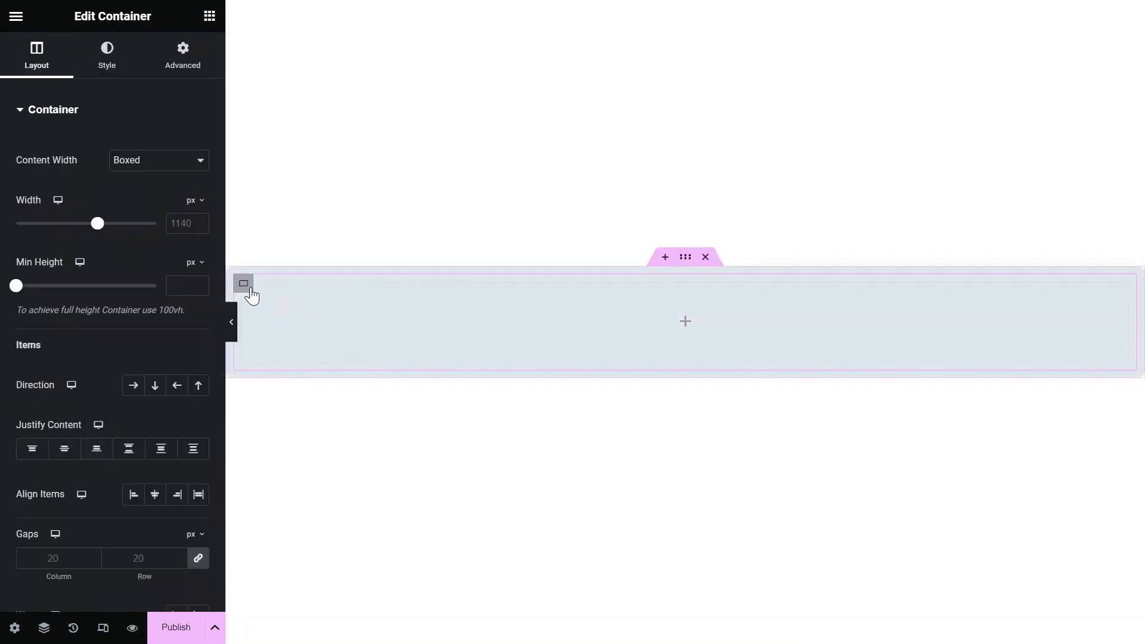
right_click(244, 284)
left_click(304, 280)
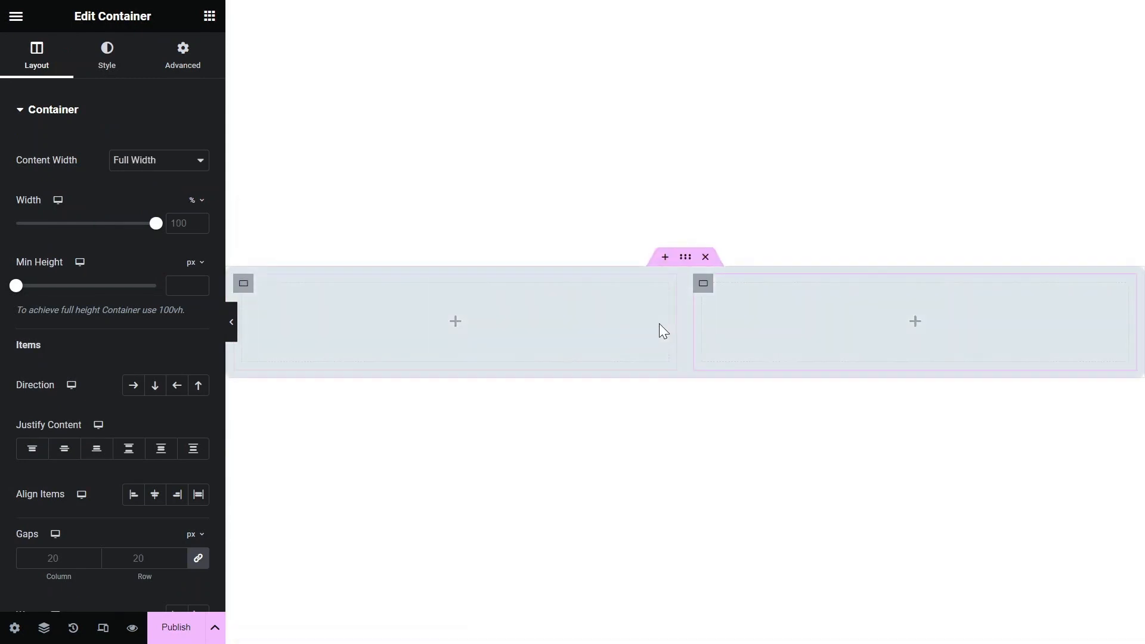
right_click(703, 284)
left_click(739, 291)
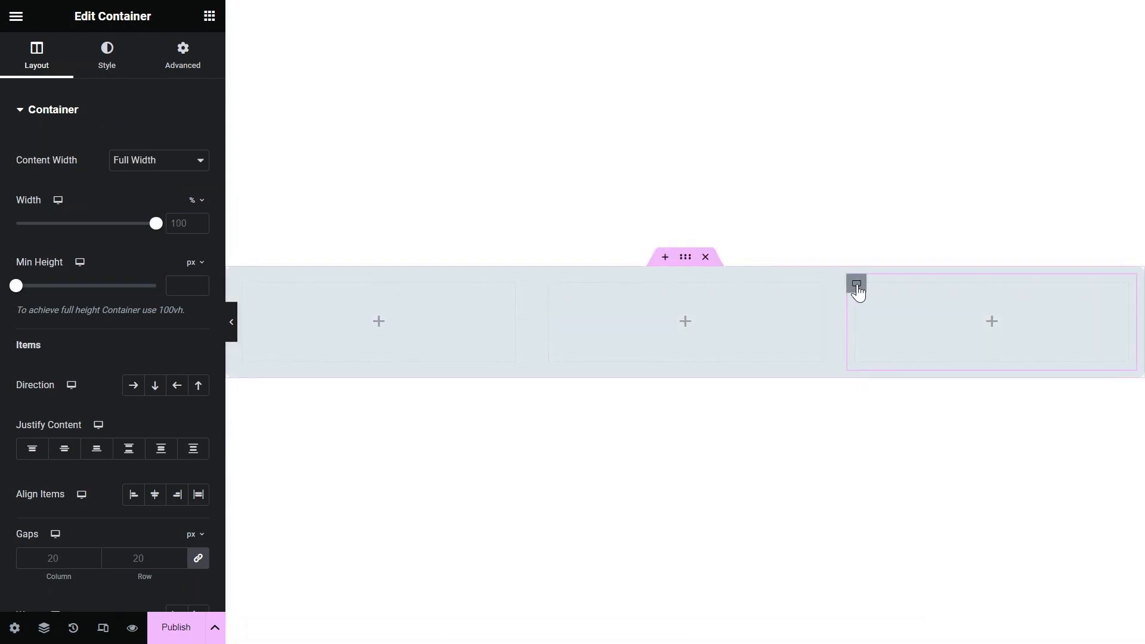
right_click(857, 285)
left_click(896, 290)
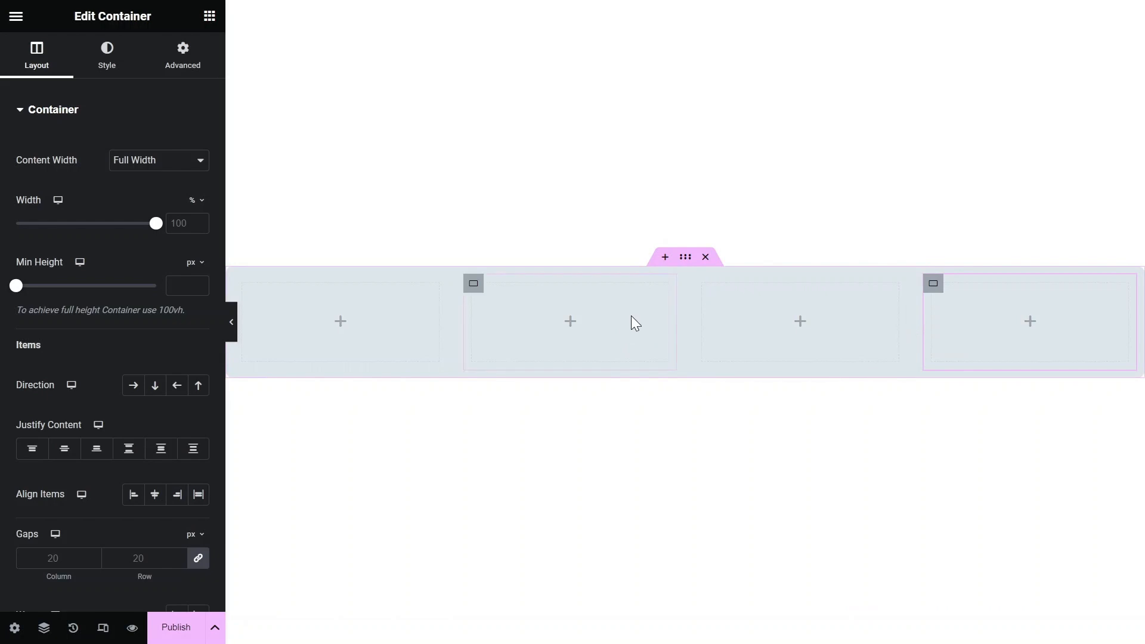
- Set the first column's width to 9% of the parent container
left_click(453, 320)
left_click_drag(446, 313, 342, 318)
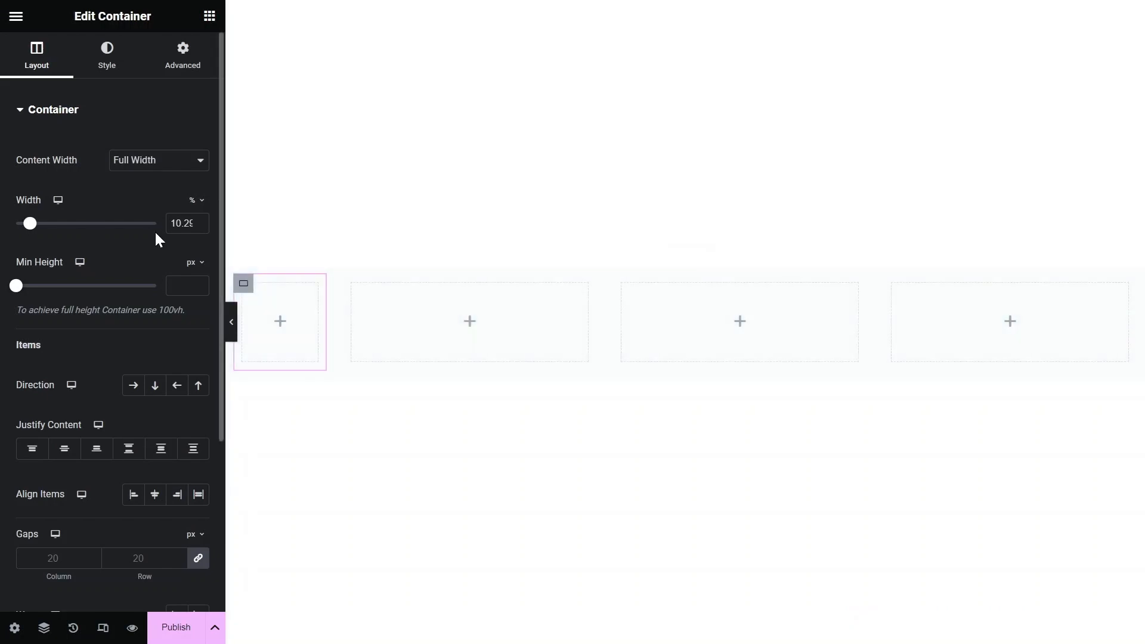
double_click(175, 229)
type("9")
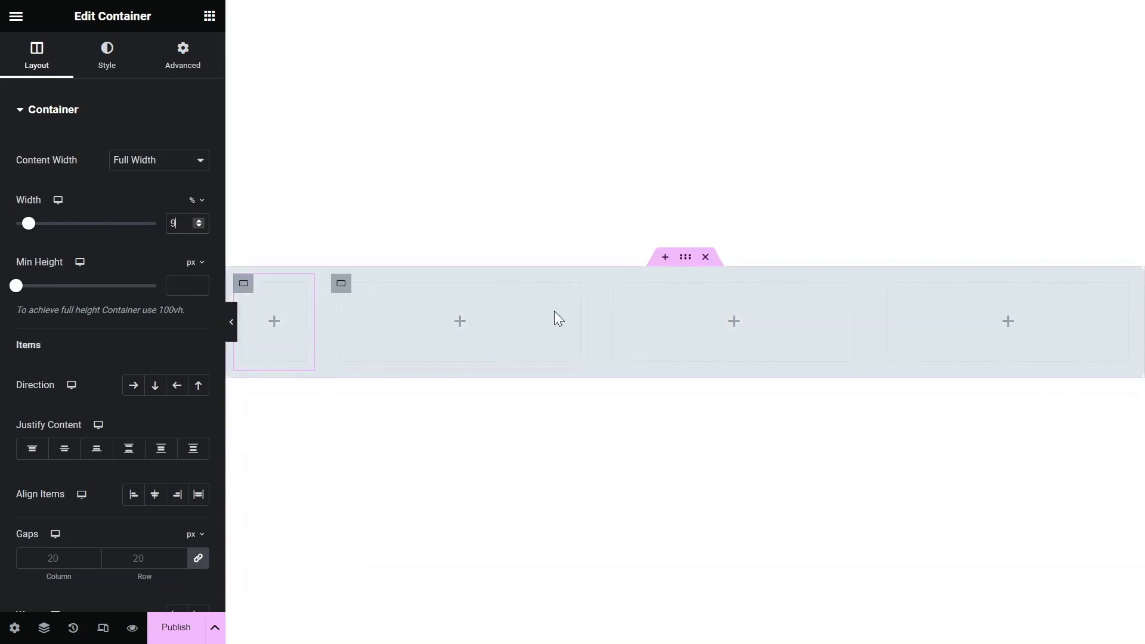
- Narrow the second column to about 13% width and widen the third column to nearly half of the row
left_click_drag(579, 317, 455, 313)
left_click(339, 291)
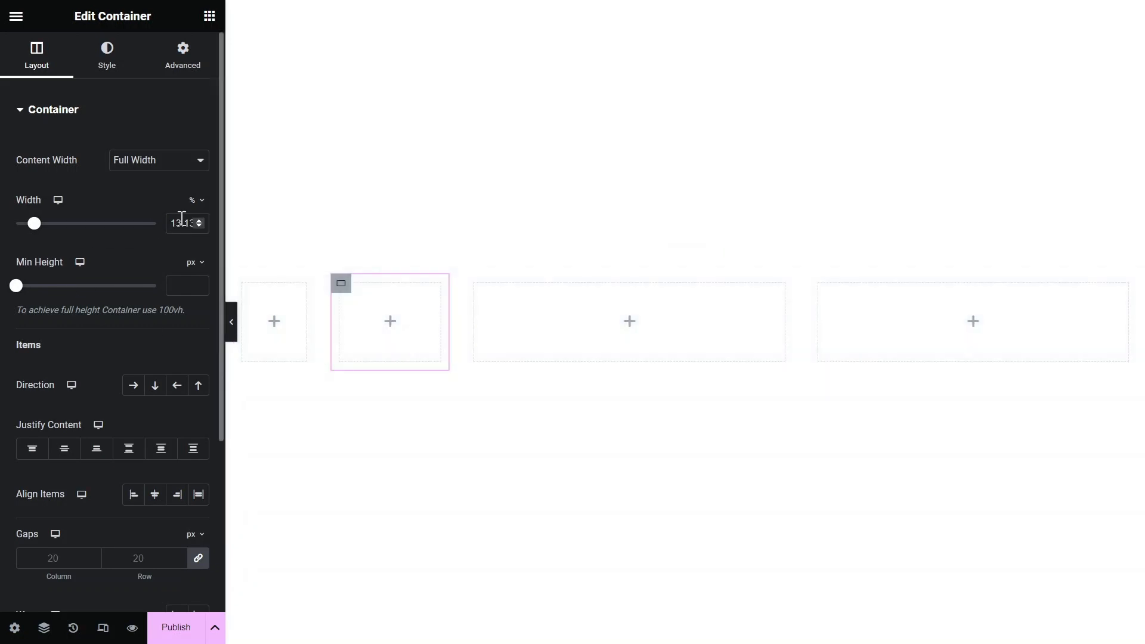
left_click(496, 287)
left_click_drag(794, 327, 909, 332)
left_click_drag(194, 223, 179, 225)
type("8")
left_click(1027, 321)
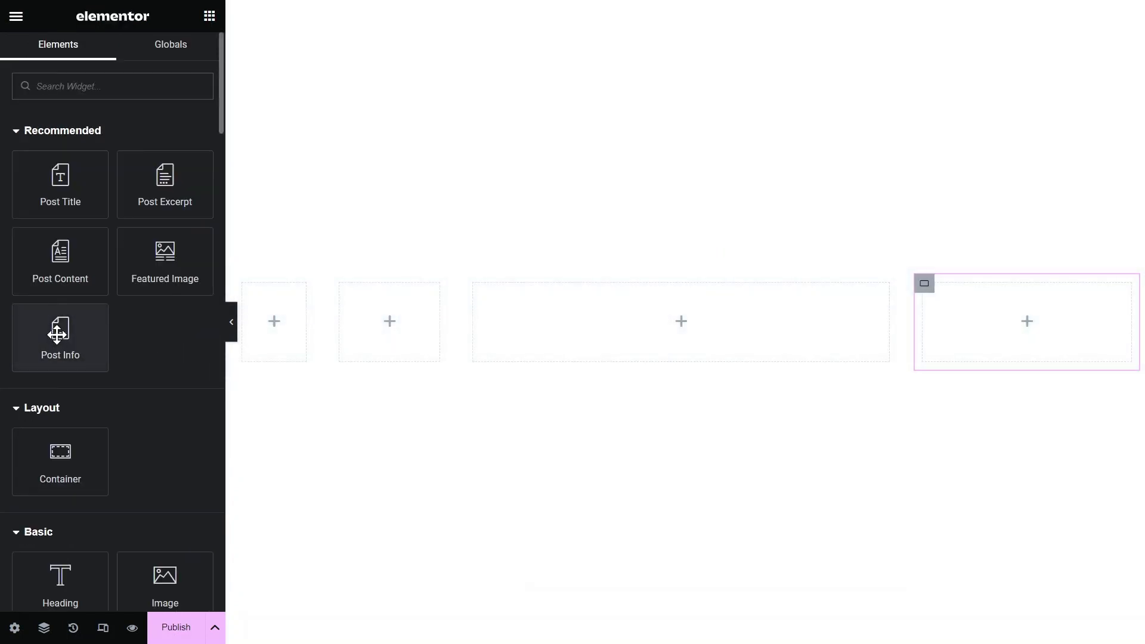
- Insert a Post Info widget in the first column and remove its Author, Time and Comments items
left_click_drag(56, 332, 263, 332)
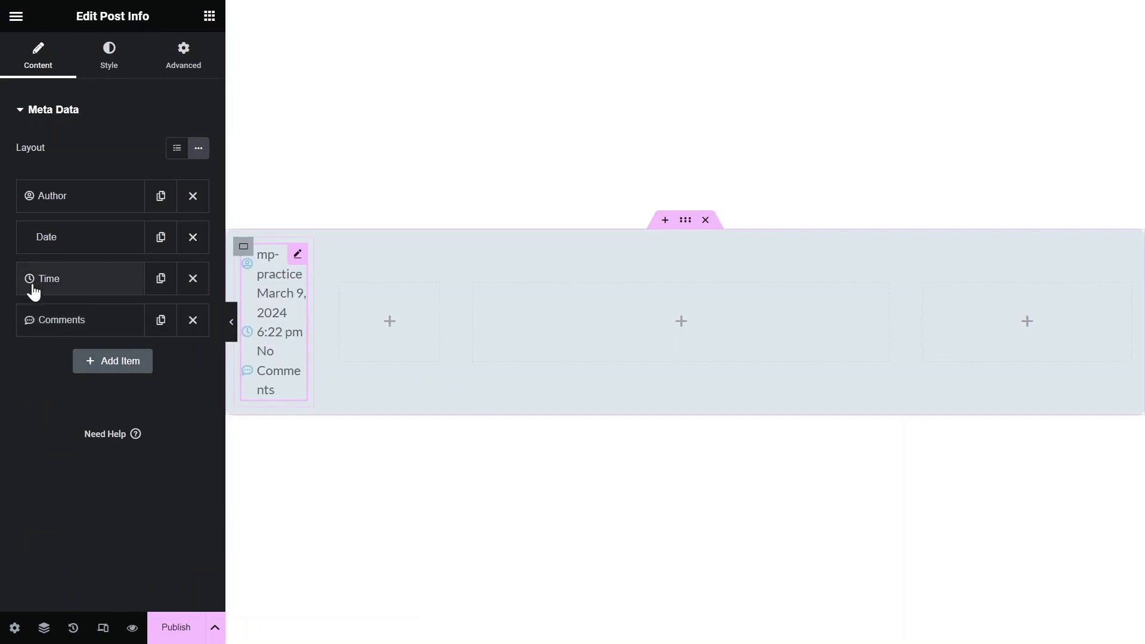
left_click(193, 196)
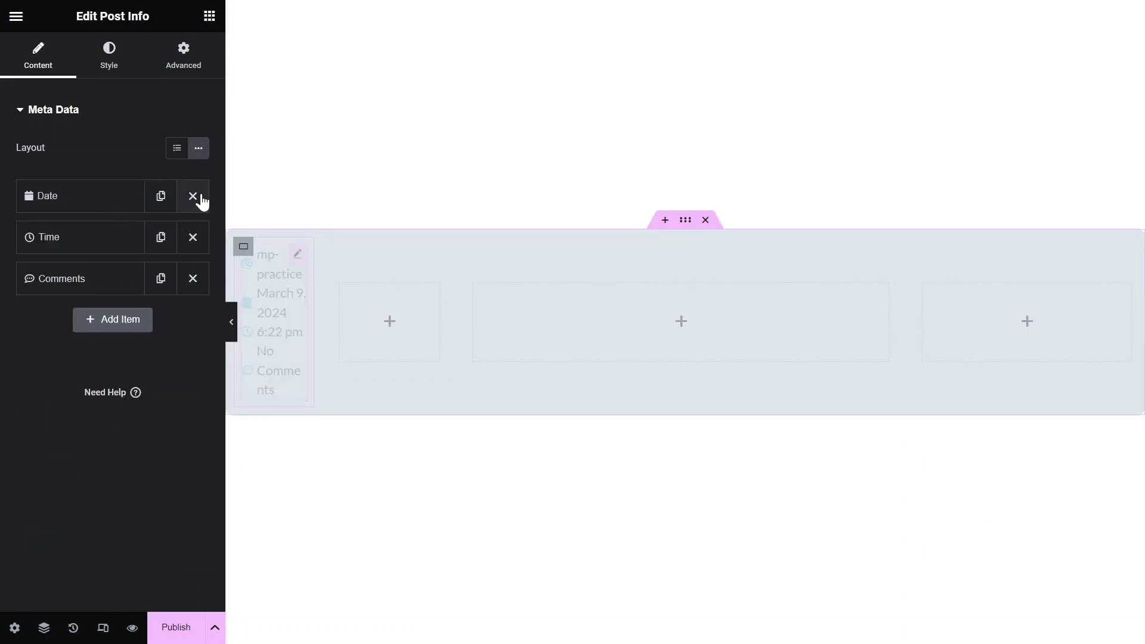
left_click(192, 238)
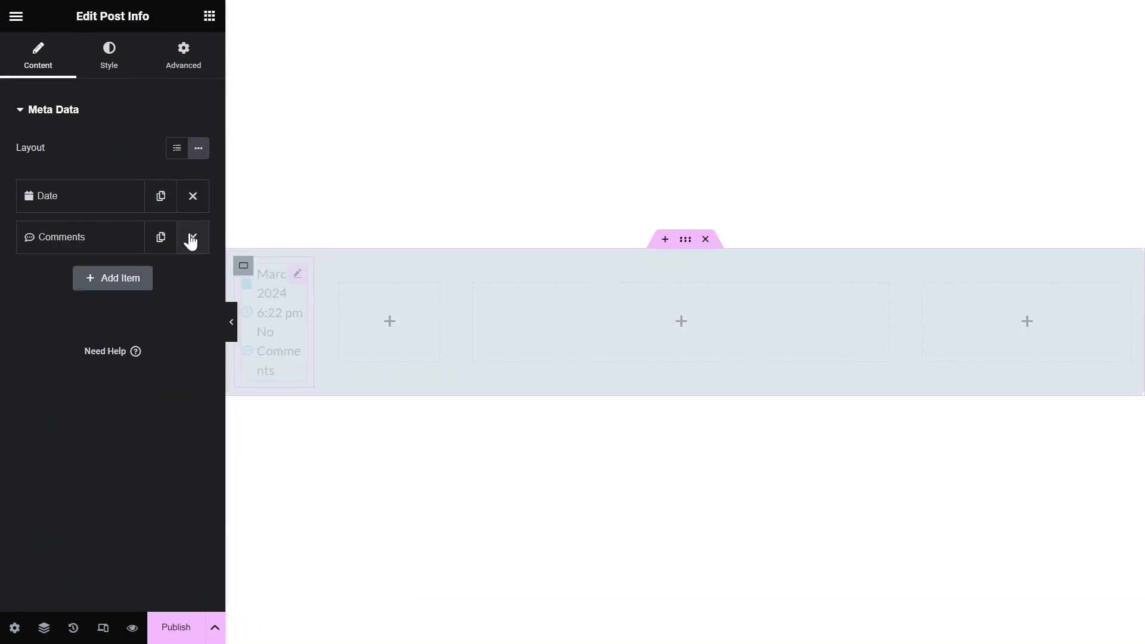
left_click(192, 237)
- Change the remaining Date item to Terms using the Categories taxonomy, with the link off and the icon set to None
left_click(109, 205)
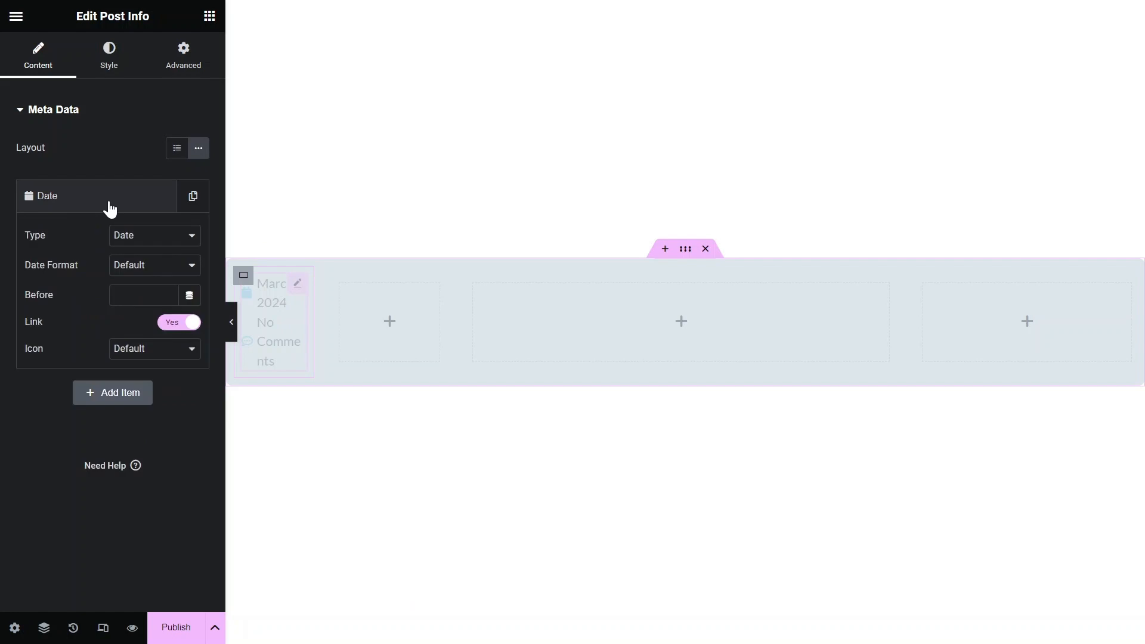
left_click(161, 242)
left_click(141, 302)
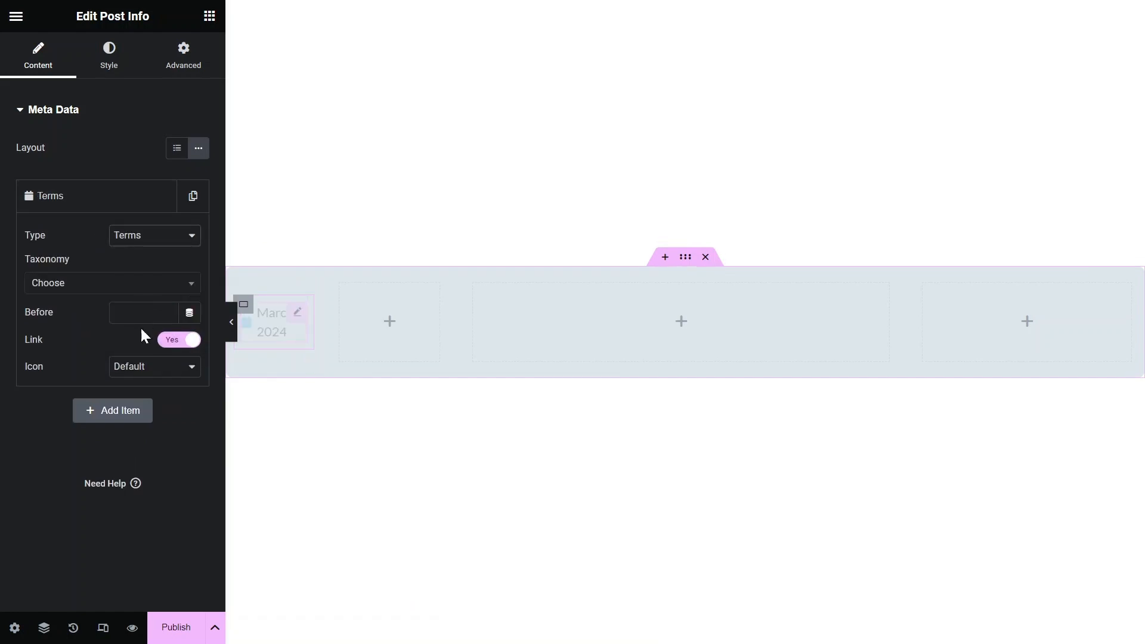
left_click(165, 348)
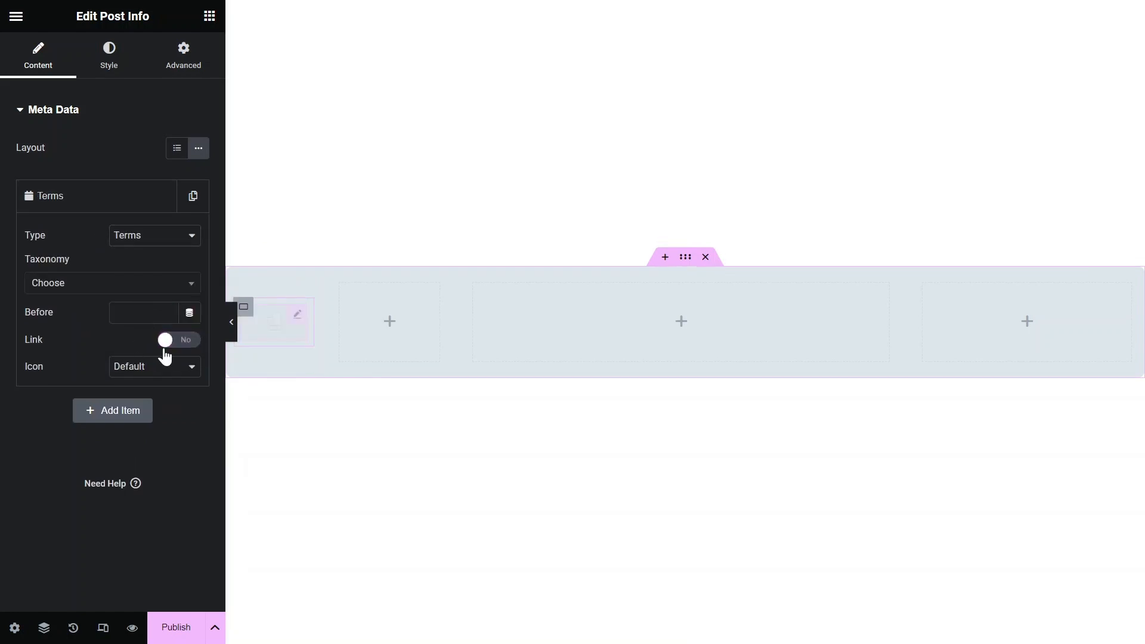
left_click(127, 284)
left_click(57, 334)
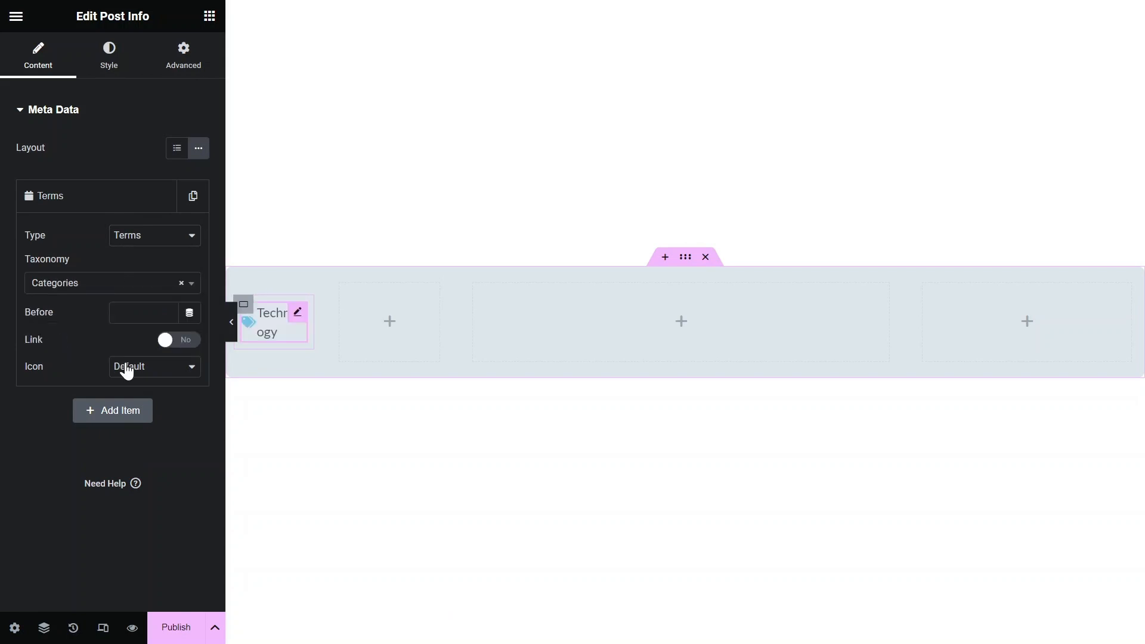
left_click(126, 366)
left_click(123, 384)
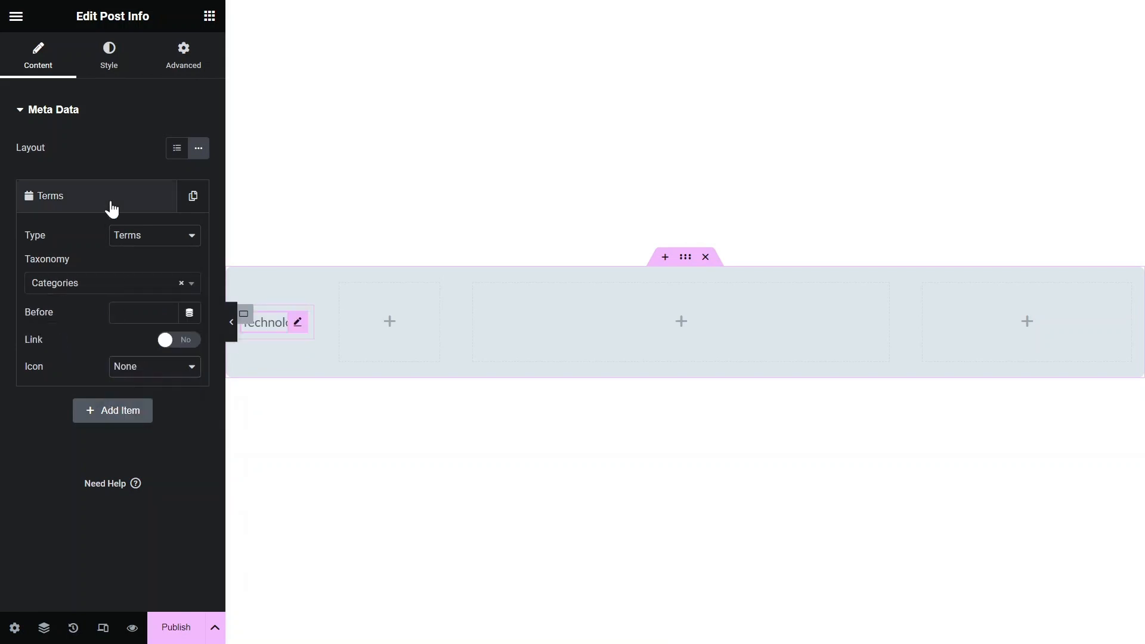
left_click(232, 322)
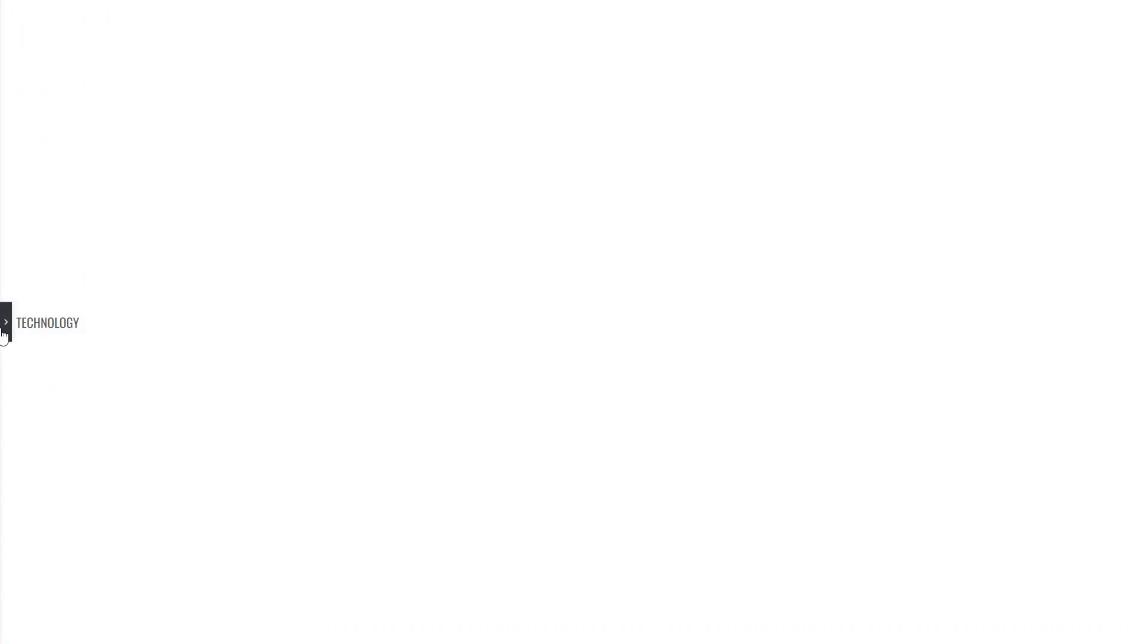
left_click(6, 324)
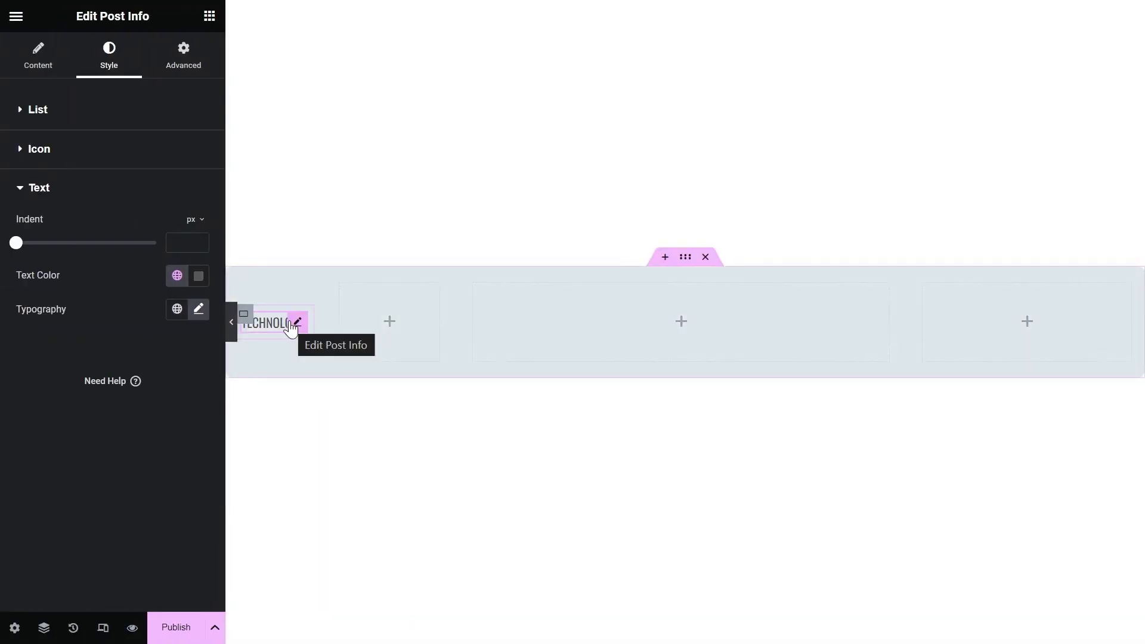
- Copy the styled Post Info widget from the first column and paste it into the second column
right_click(302, 328)
left_click(345, 344)
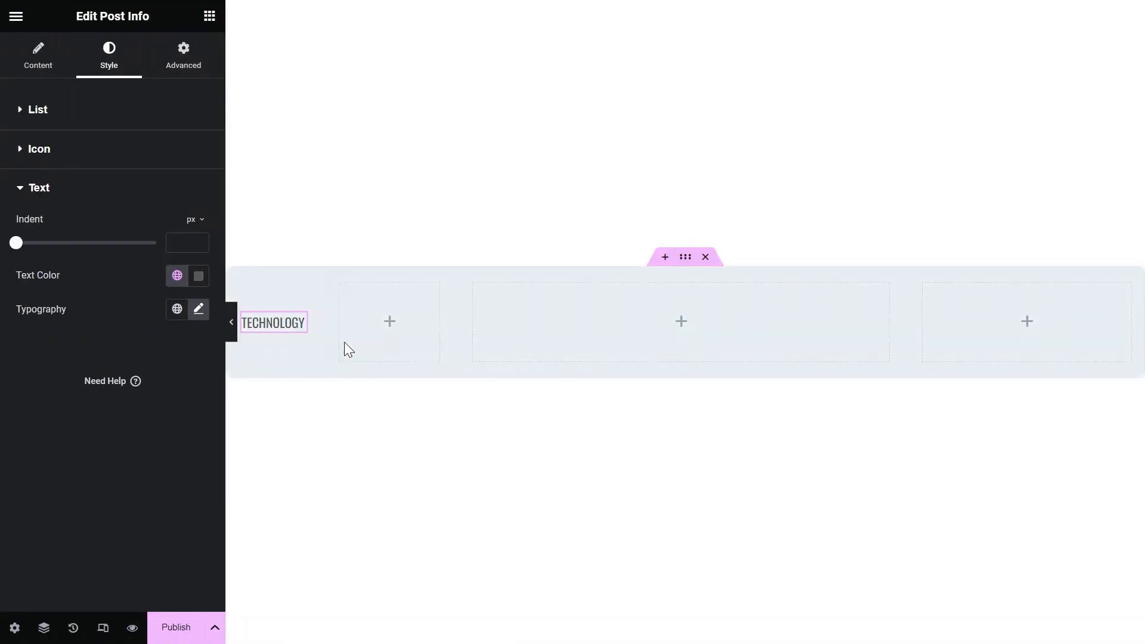
right_click(391, 324)
left_click(416, 344)
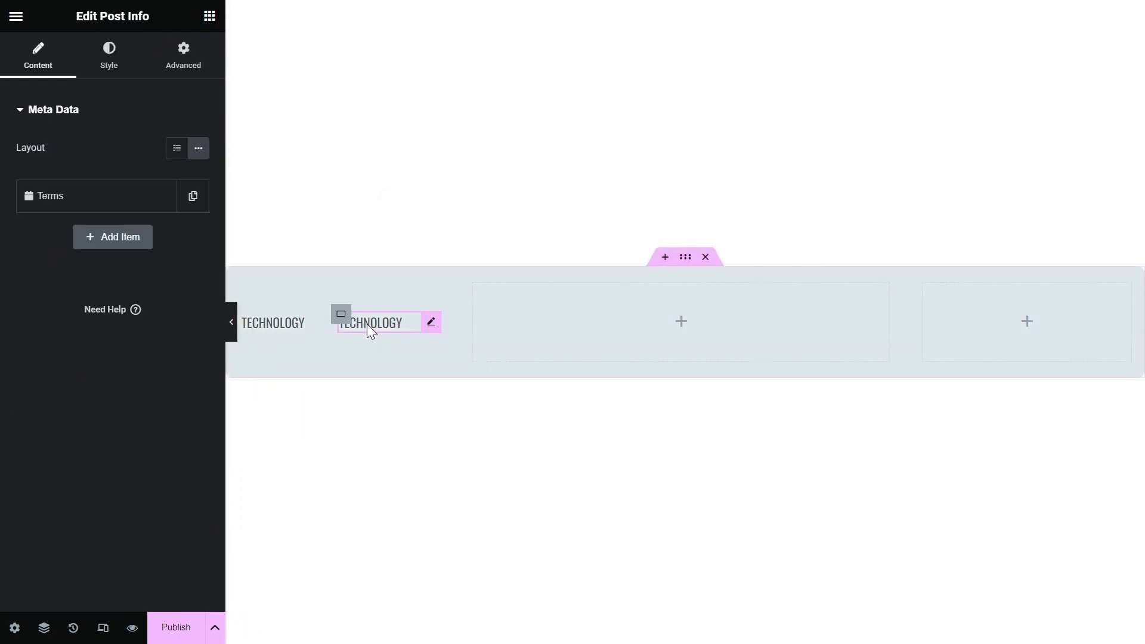
- Change the item type of the second column's Post Info to Date and set its icon to Default
left_click(18, 203)
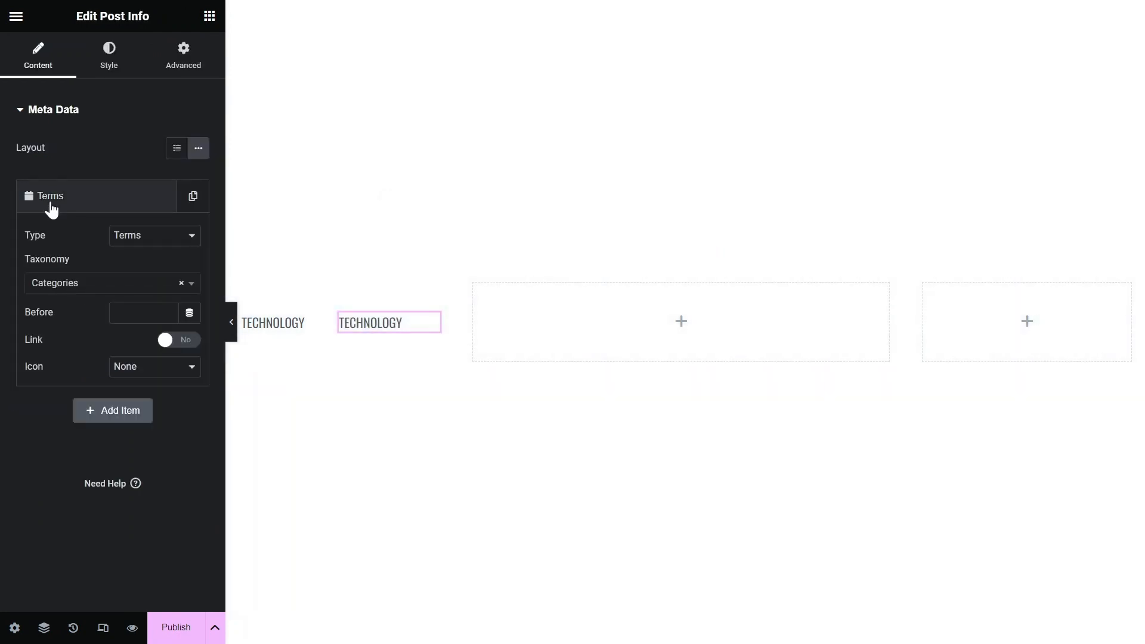
left_click(137, 238)
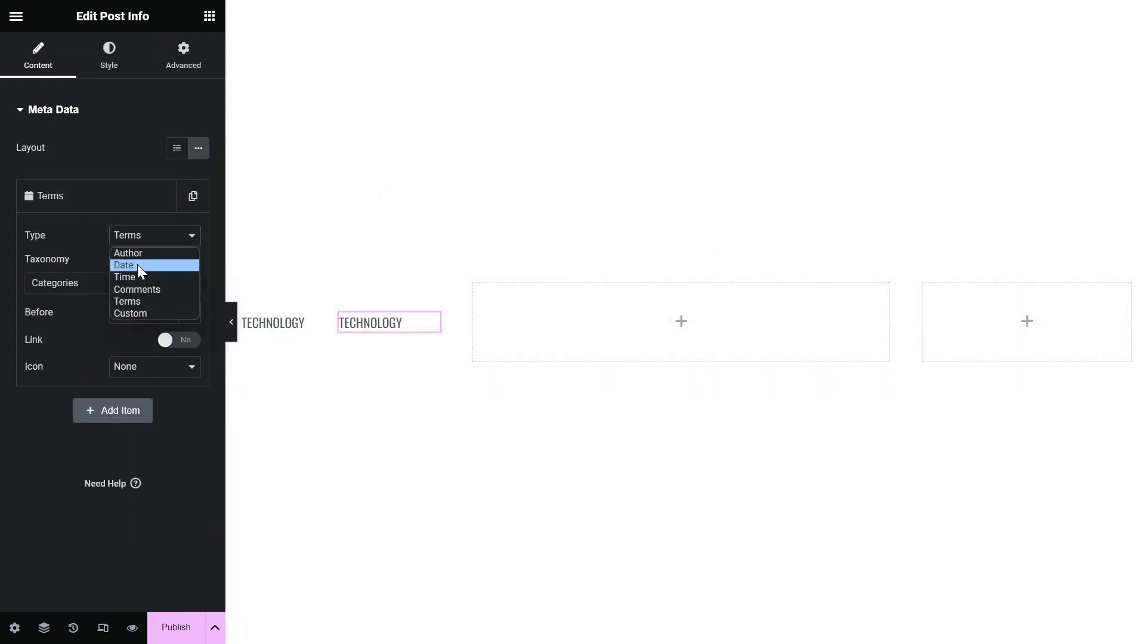
left_click(138, 265)
left_click(189, 353)
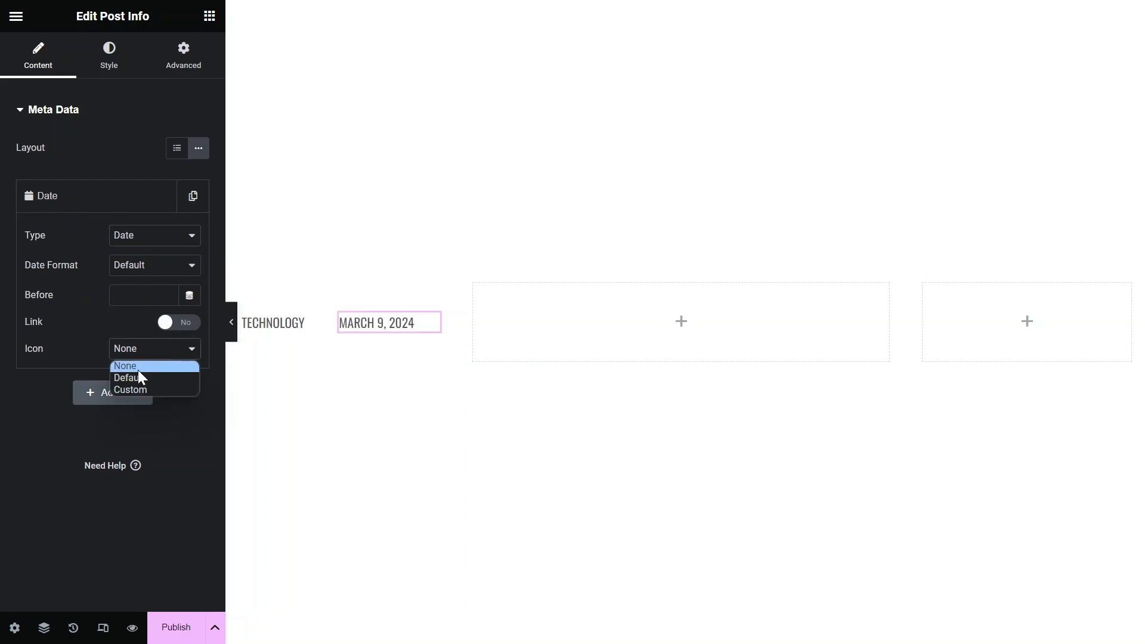
left_click(137, 372)
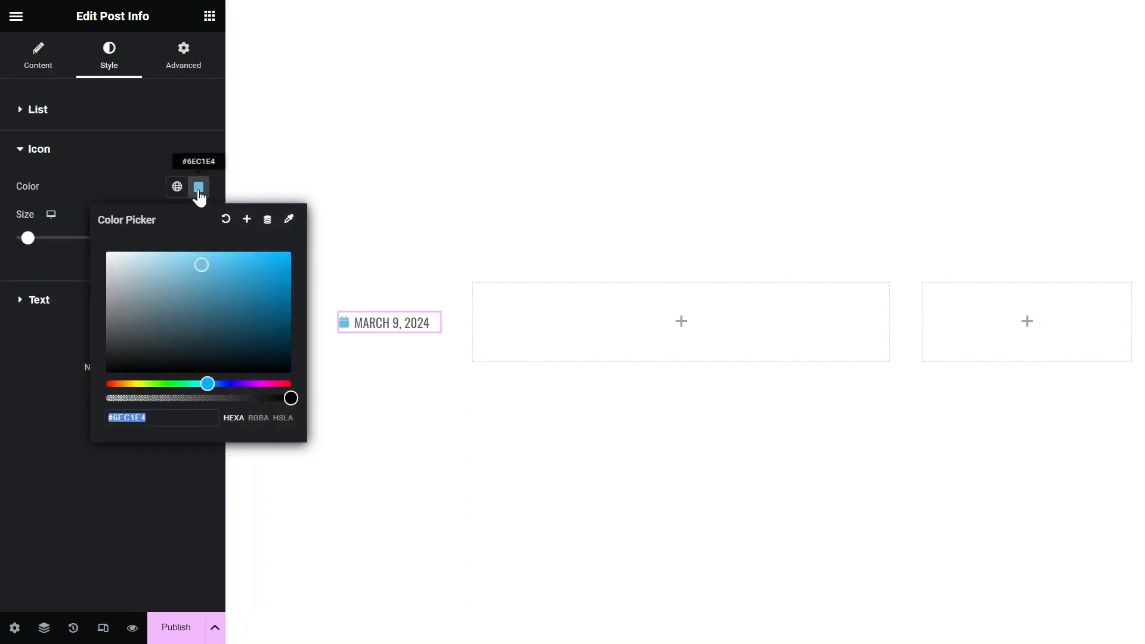
- Set the date icon's color to #54595F
type("#54595F")
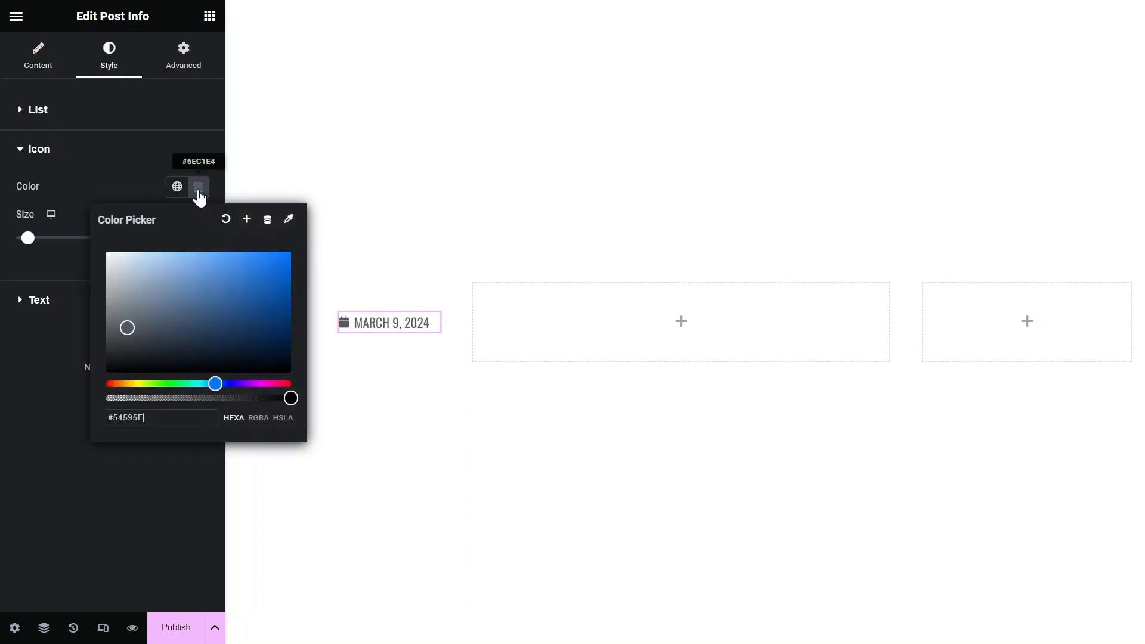
left_click(199, 191)
left_click(231, 323)
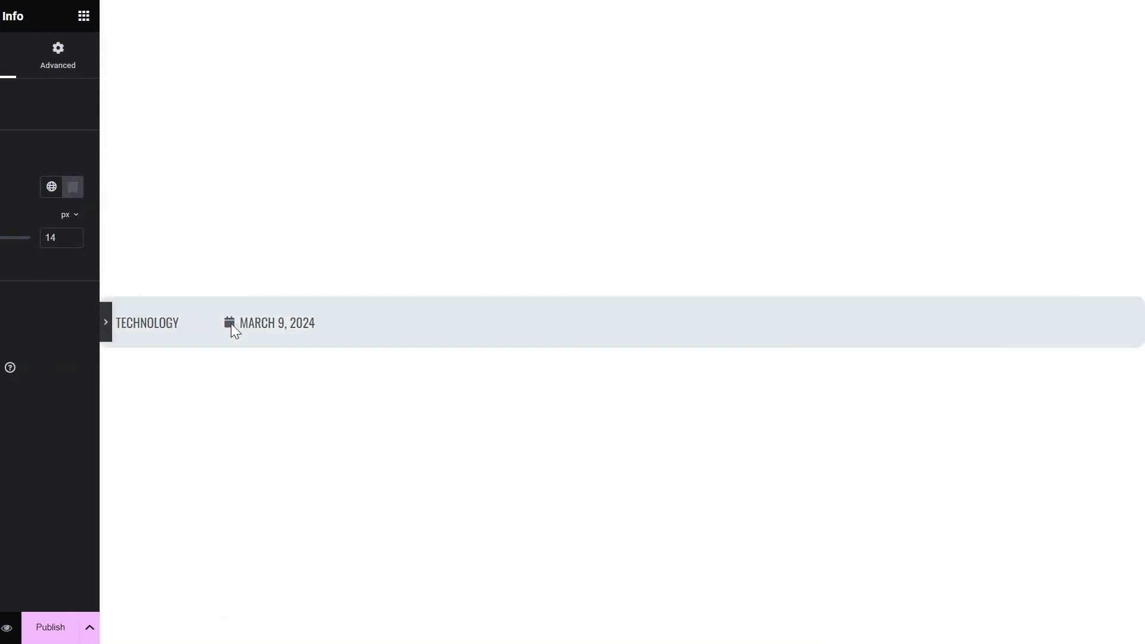
left_click(4, 319)
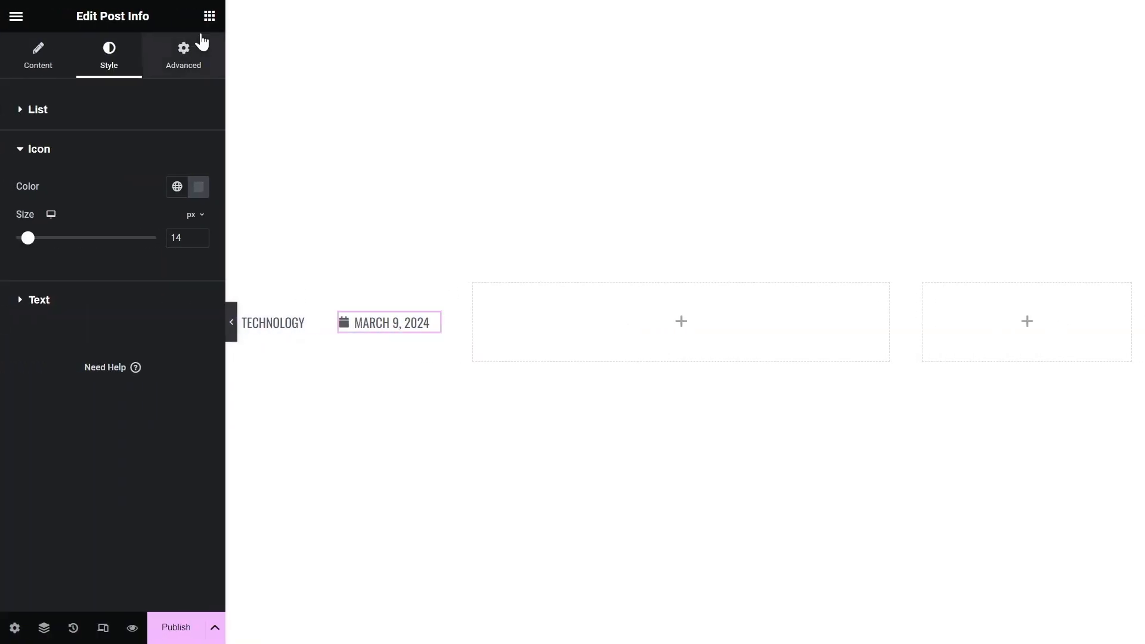
- Add a Post Title widget to the third column and a Featured Image widget with Full resolution to the fourth
left_click(209, 16)
left_click_drag(60, 185, 631, 314)
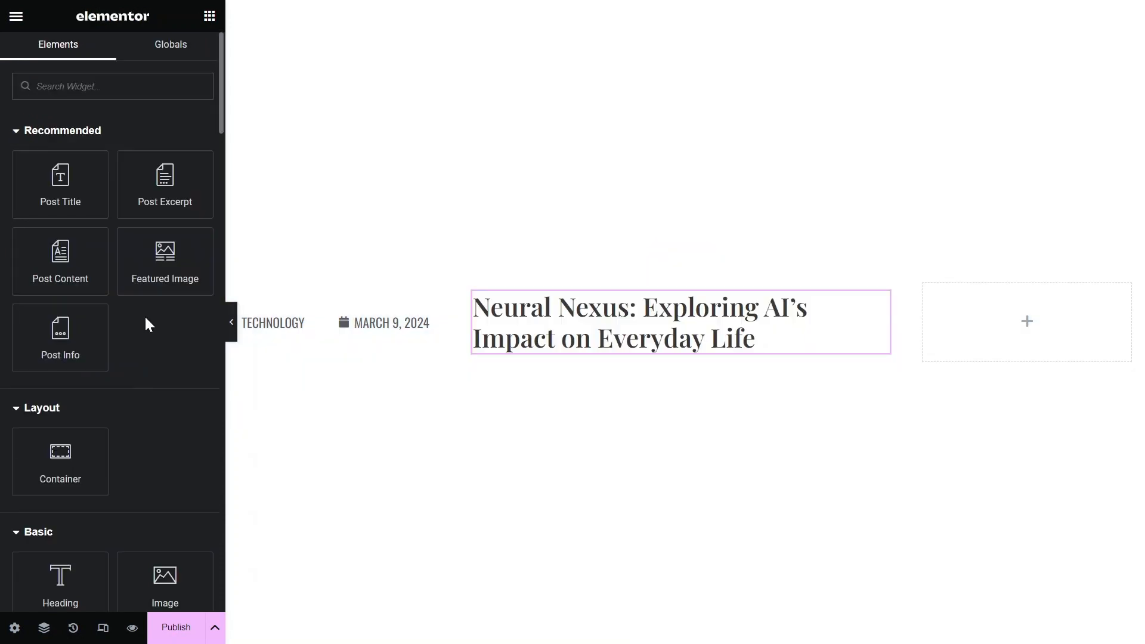
left_click_drag(164, 252, 969, 328)
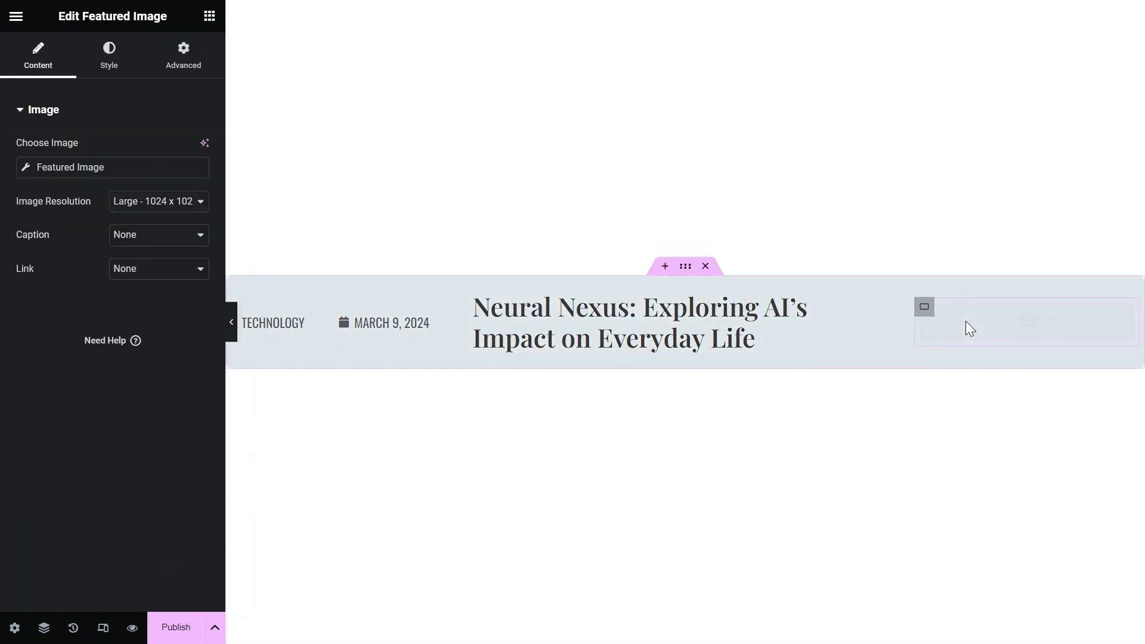
left_click(143, 201)
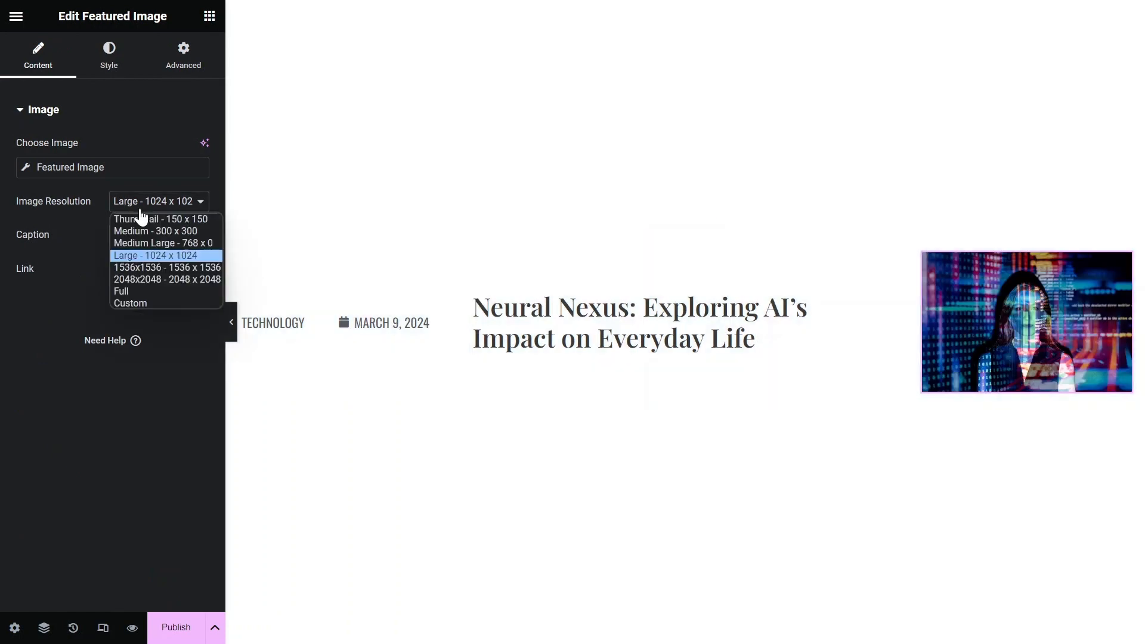
left_click(120, 291)
- Set the featured image's height to 200 px and its object fit to Cover
left_click(100, 59)
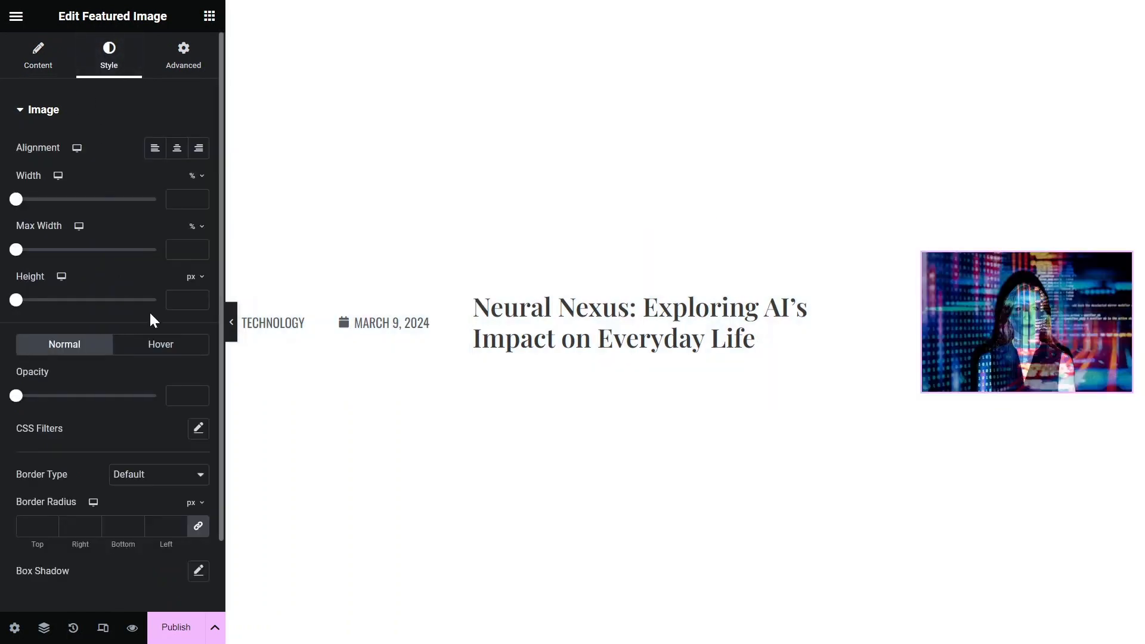
type("200")
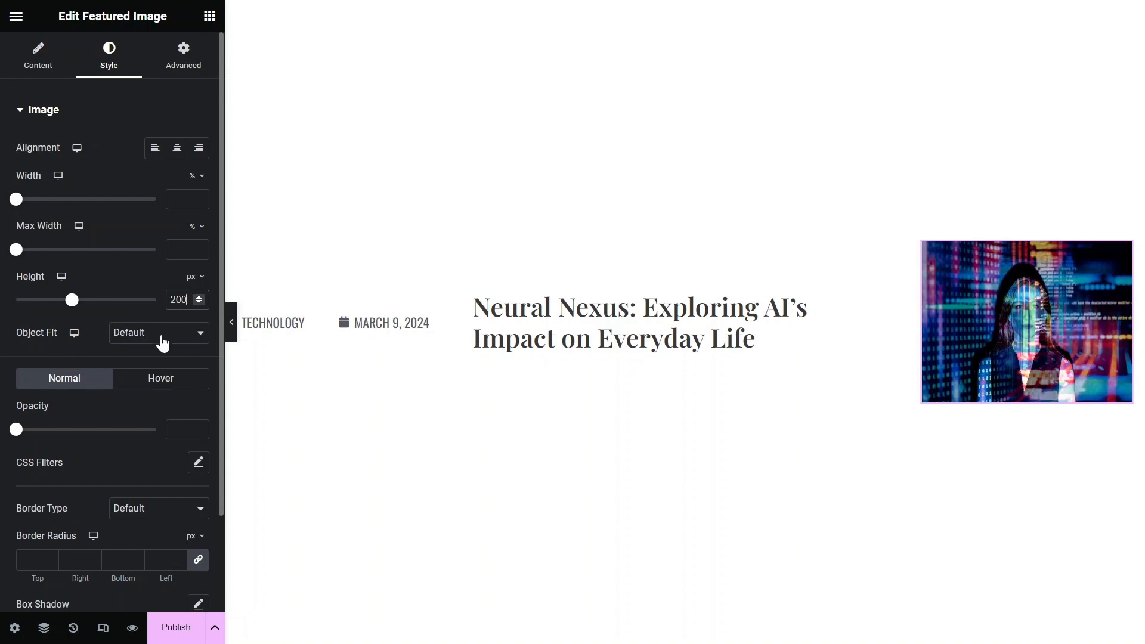
left_click(161, 343)
left_click(145, 374)
- Set the featured image's border radius to 12 px on all corners and its normal opacity to 0
scroll(93, 399, "down", 3)
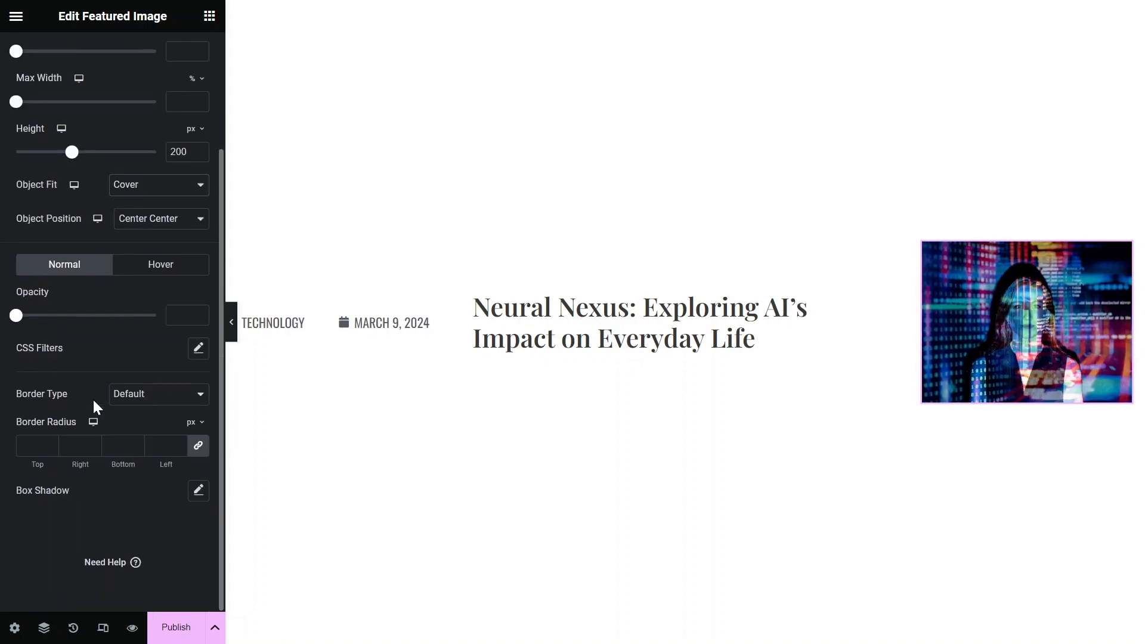
left_click(21, 445)
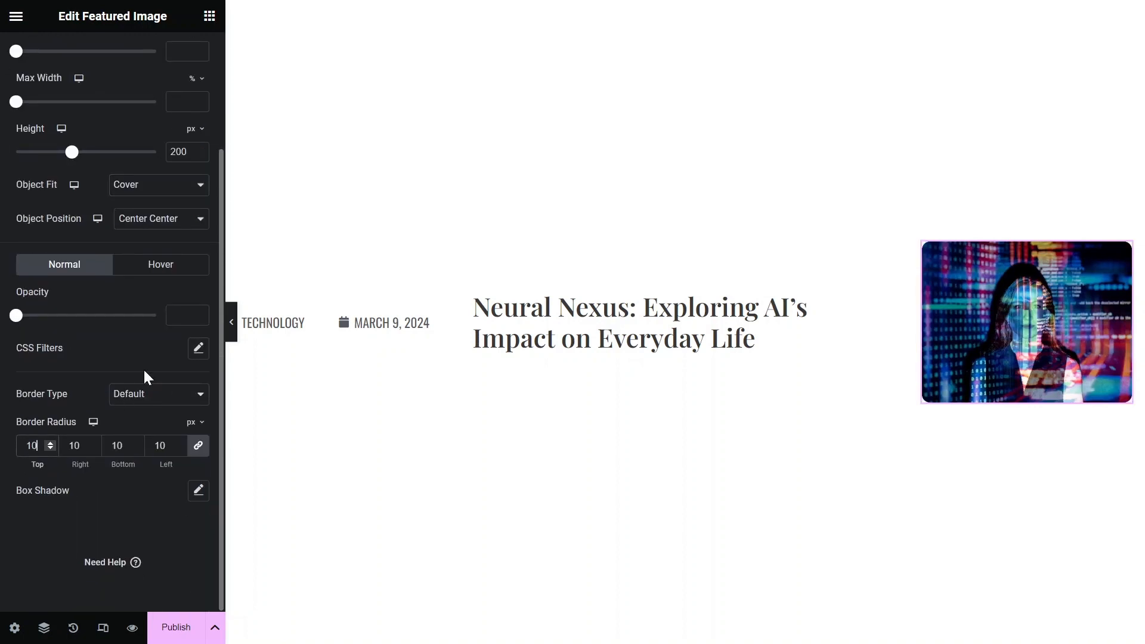
left_click(232, 325)
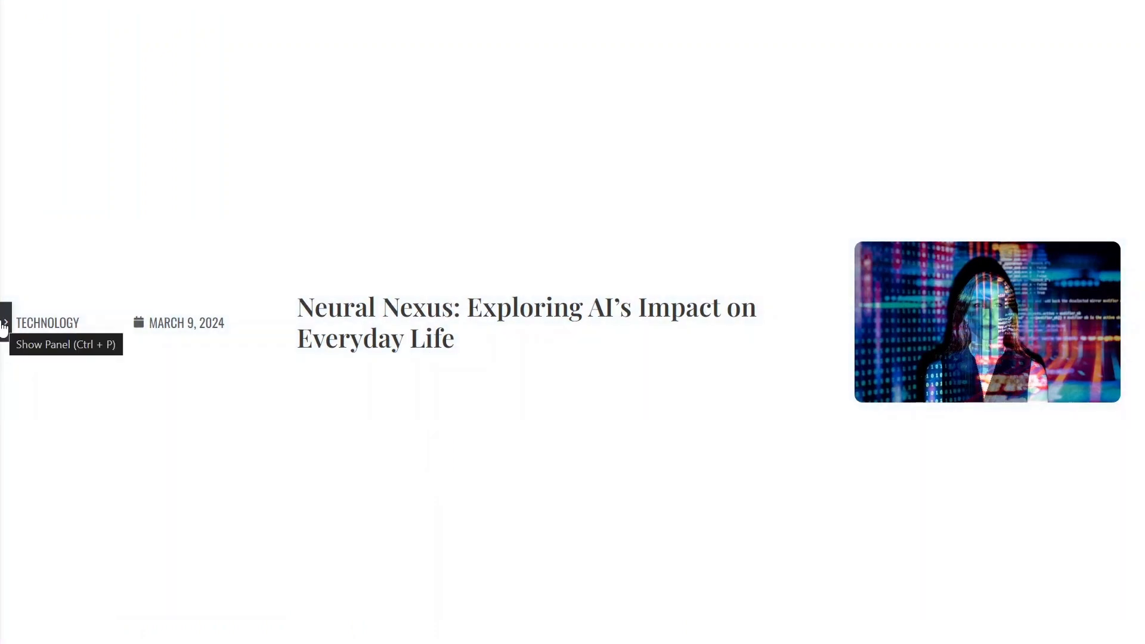
left_click(6, 322)
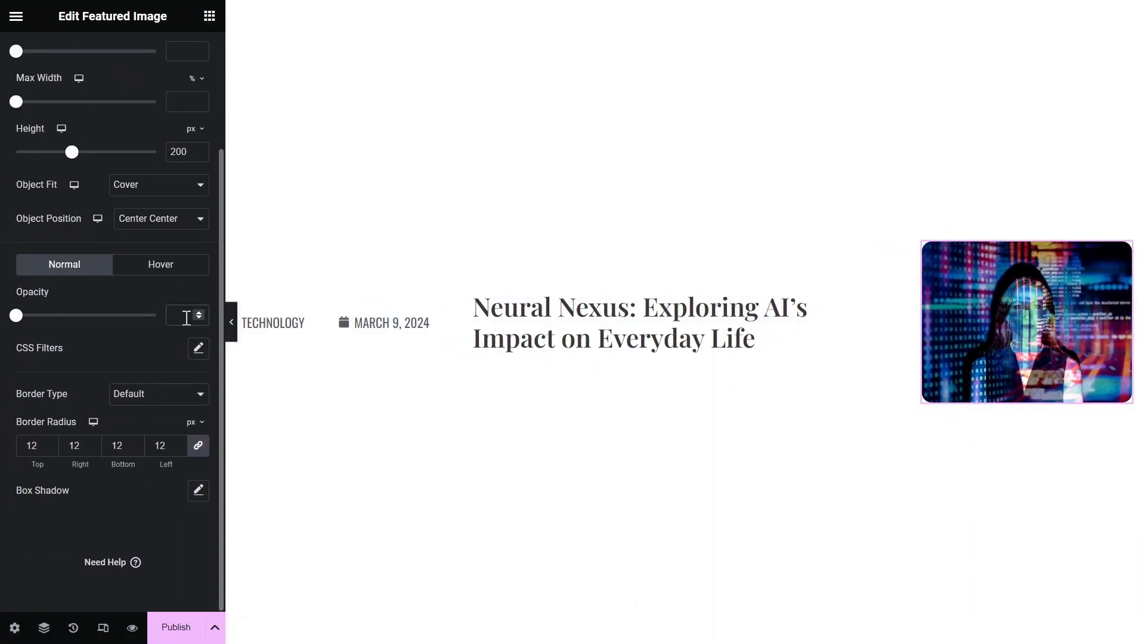
left_click(186, 318)
type("0")
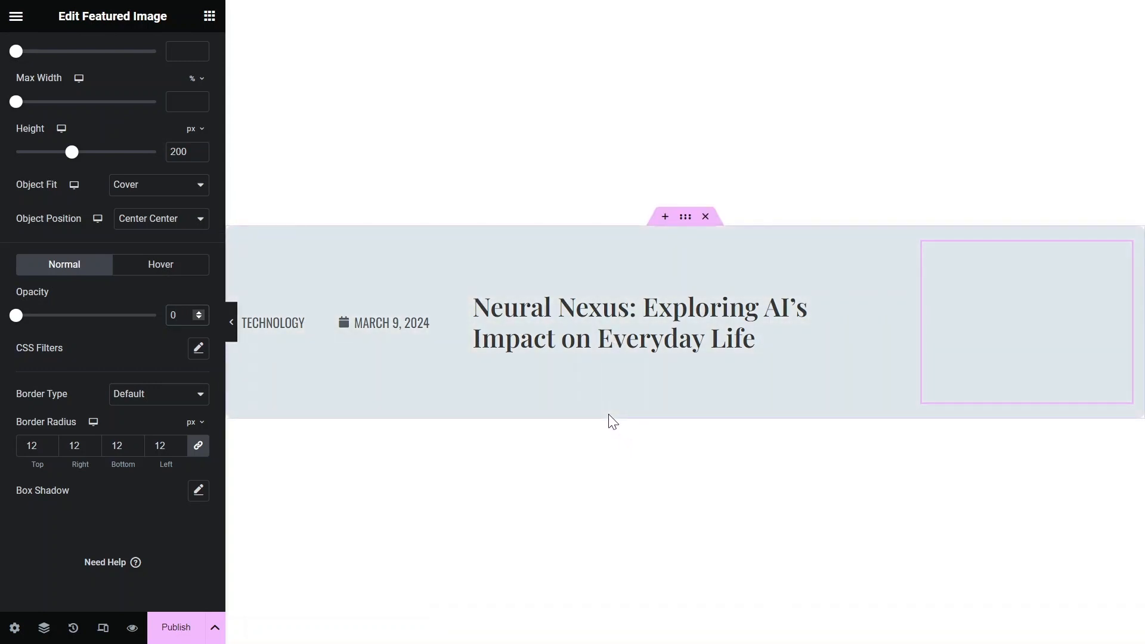
- Add the custom CSS rule "selector:hover img{ opacity: 1; }" to the loop item's outer container and check the item at full width
left_click(685, 227)
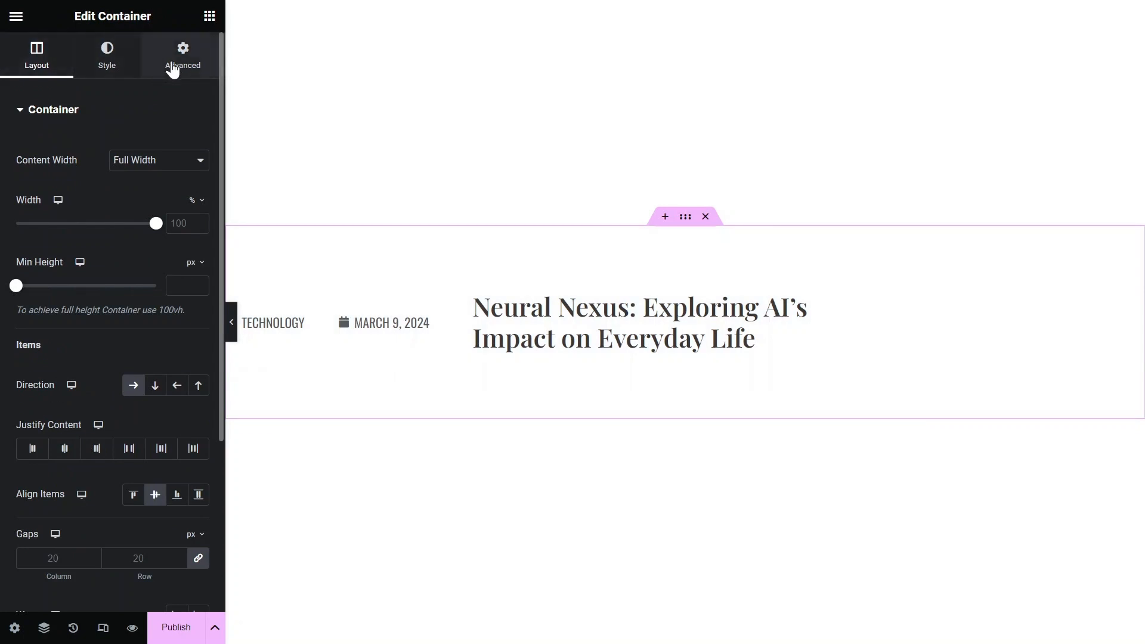
left_click(174, 69)
scroll(81, 307, "down", 5)
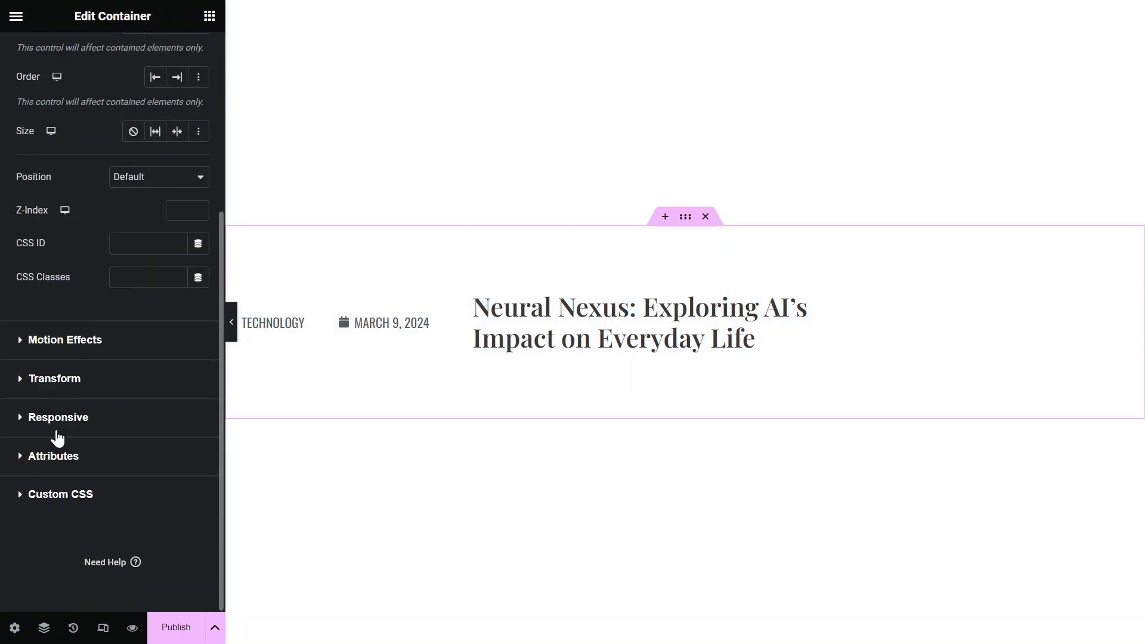
left_click(68, 495)
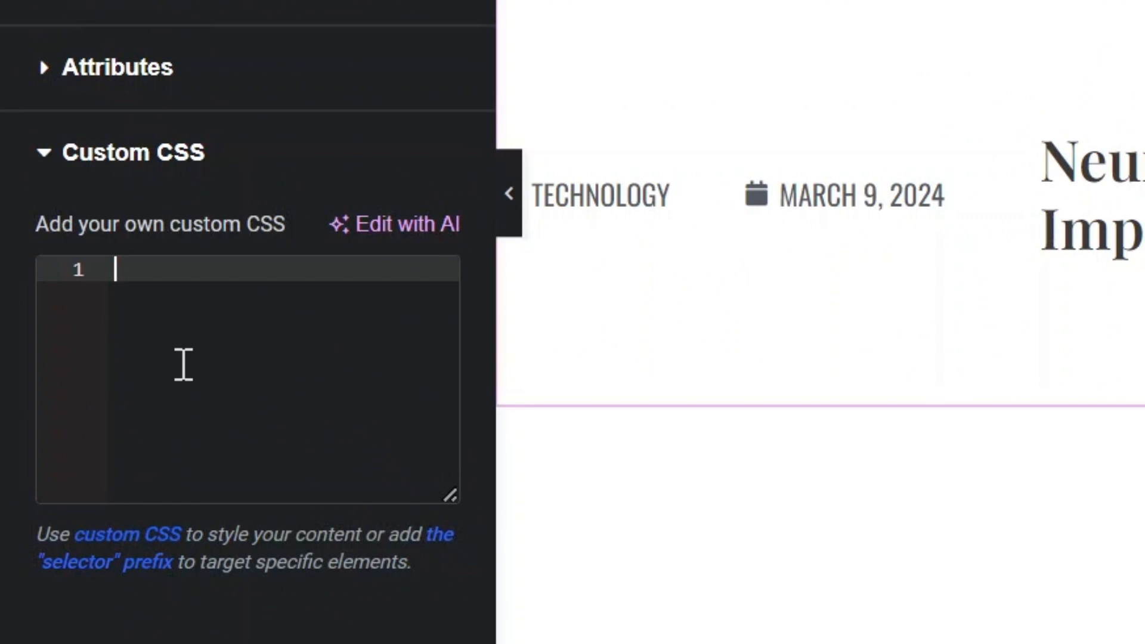
type("selector")
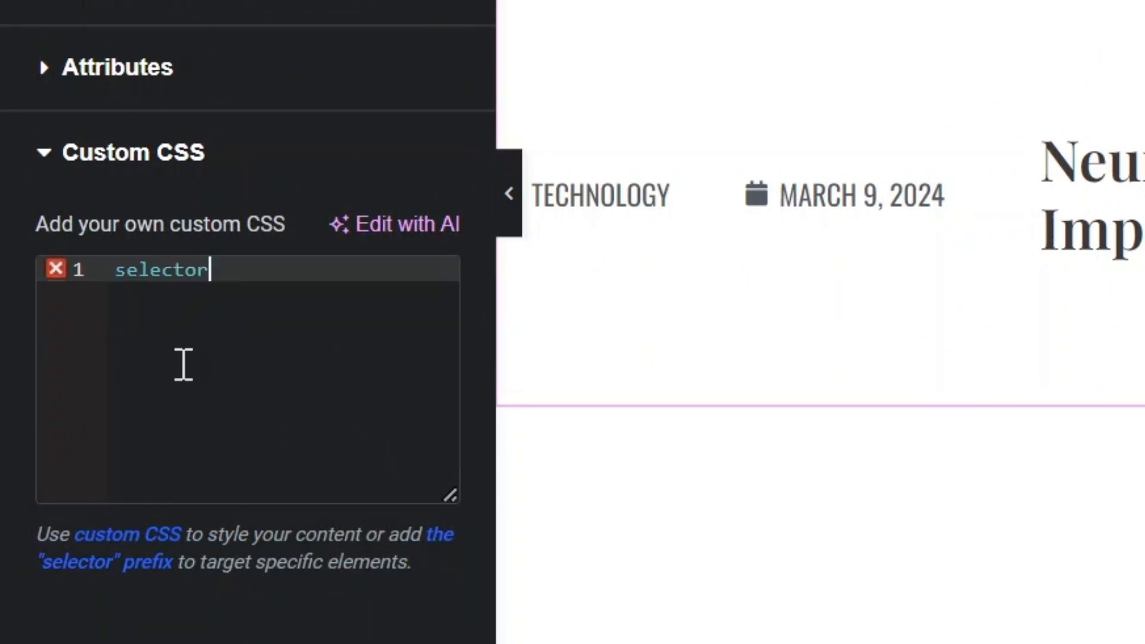
type(":hover img{")
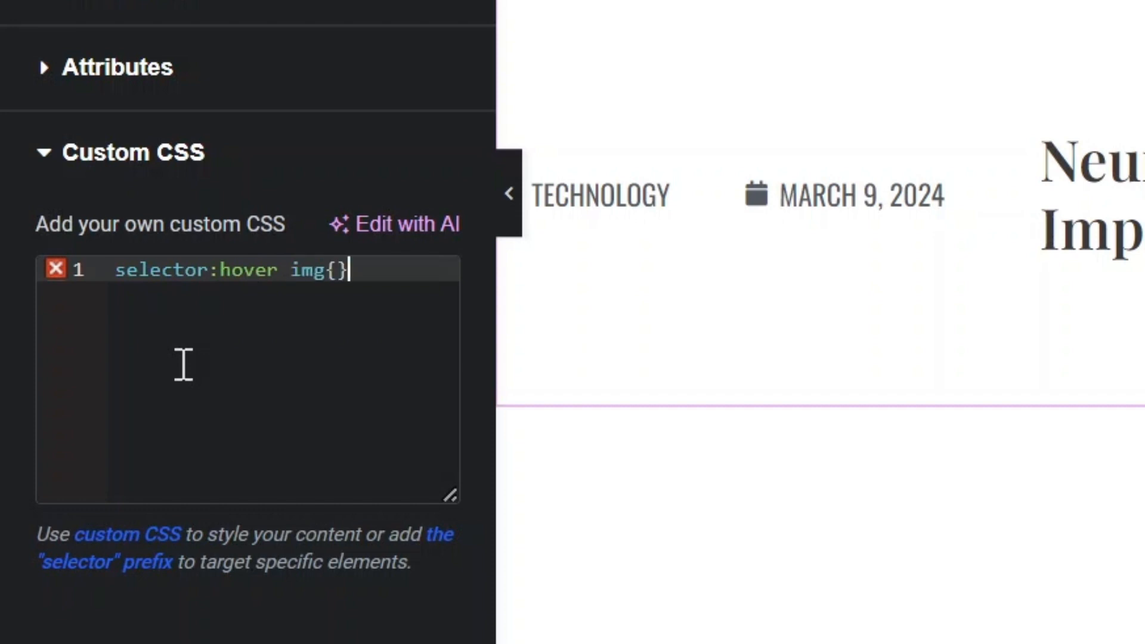
key("Return")
key("Return")
type("opa")
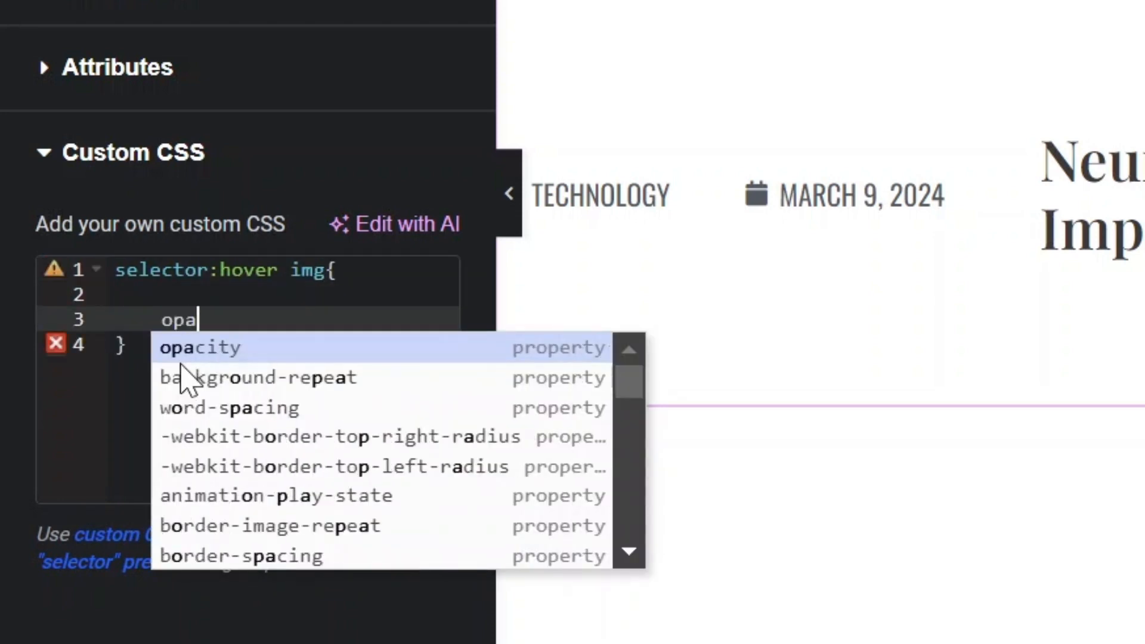
left_click(179, 343)
type("1;")
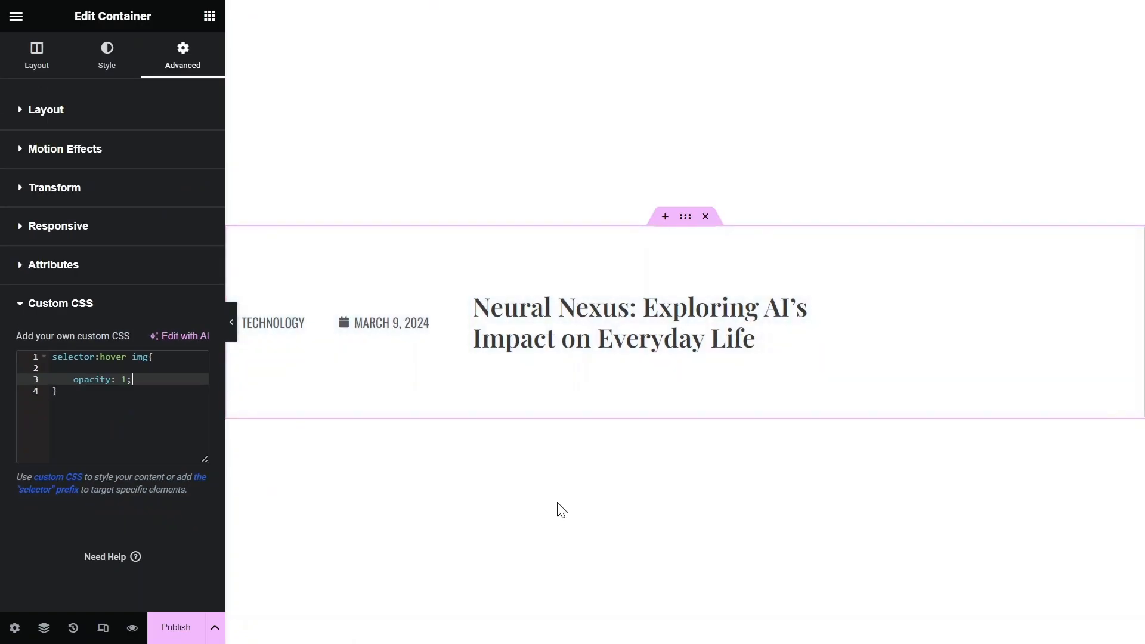
mouse_move(667, 337)
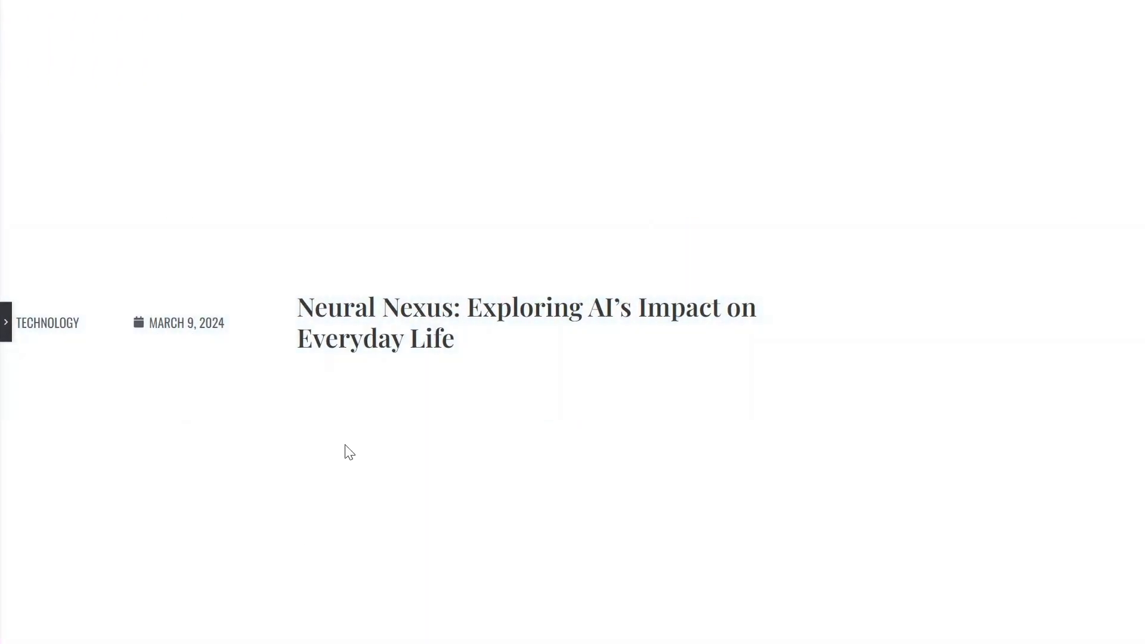
left_click(5, 322)
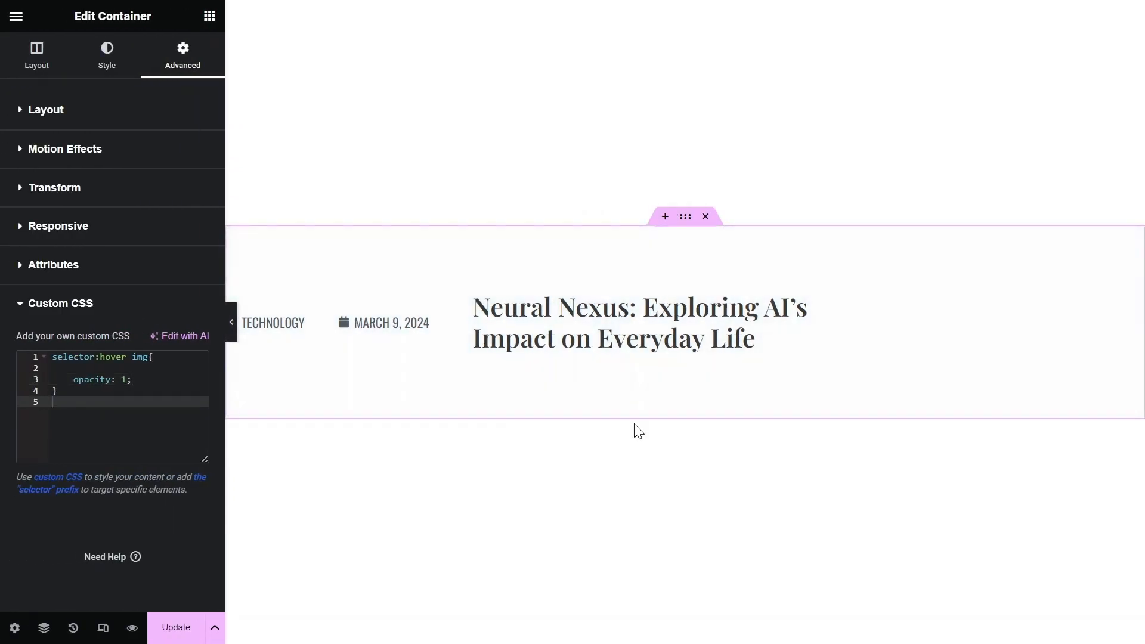
left_click(102, 628)
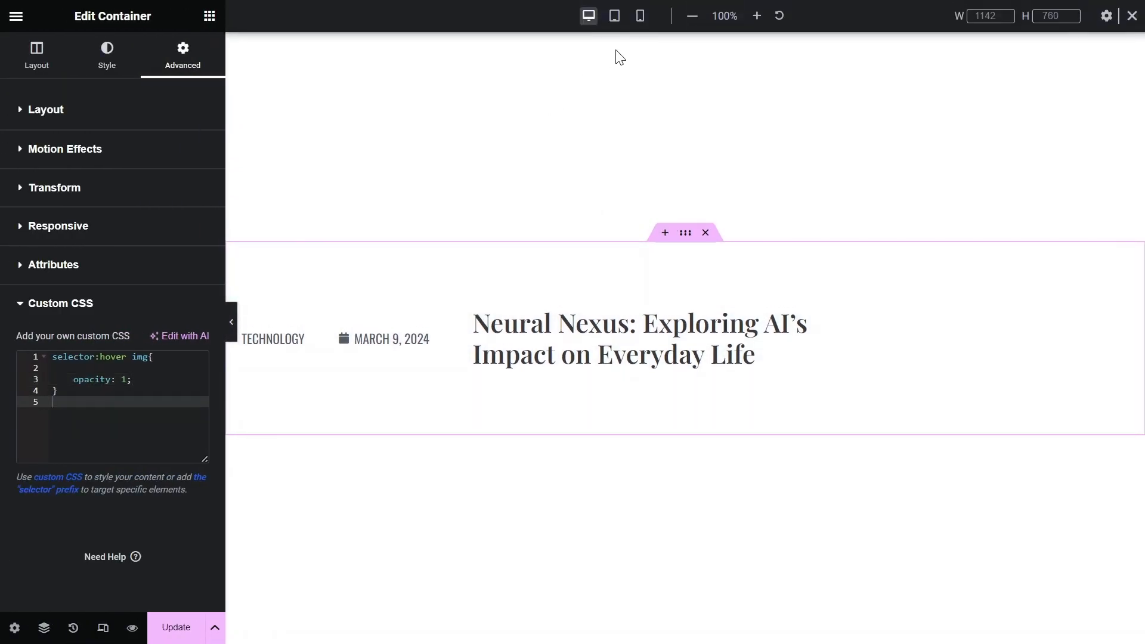
left_click(640, 16)
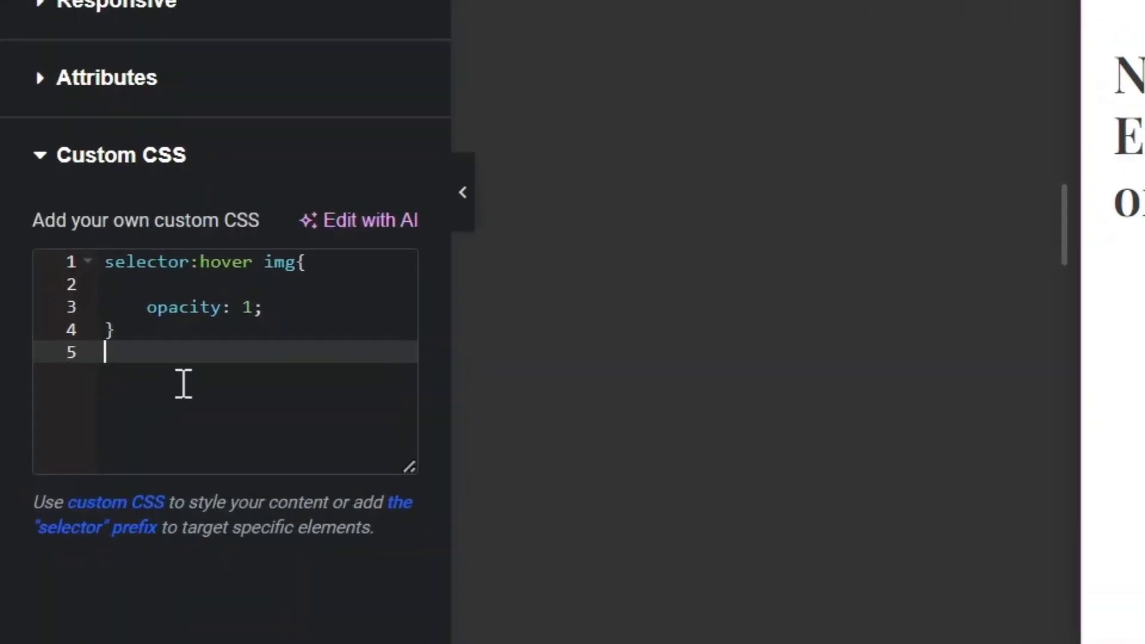
type("@media only screen and (max-width: 600px) {   selector img{      opacity: 1 !important; } }")
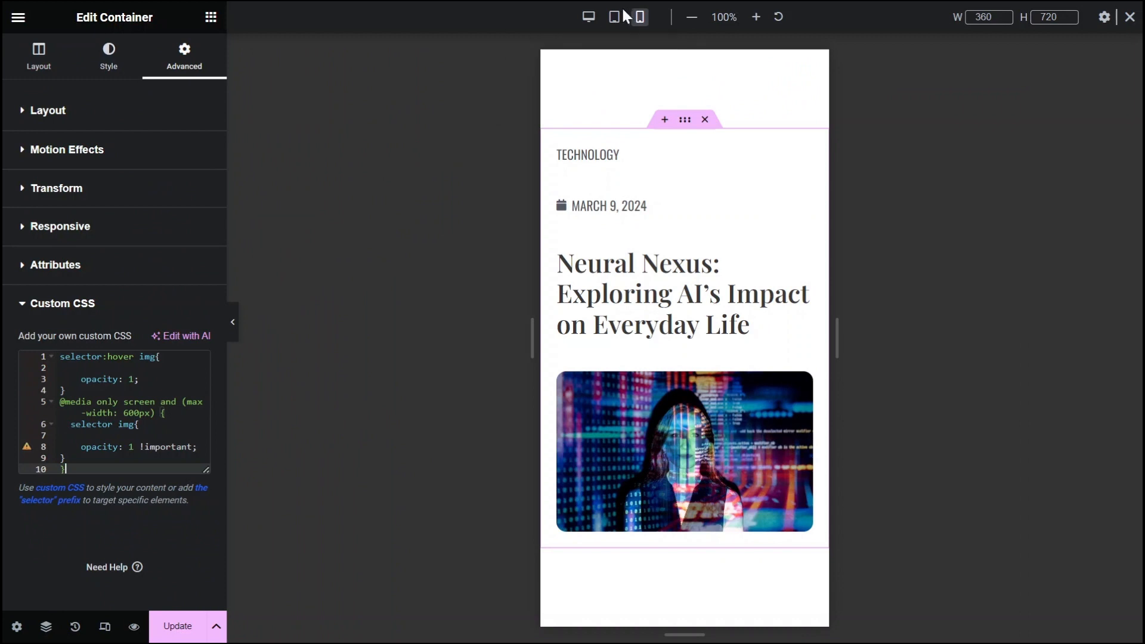
left_click(588, 20)
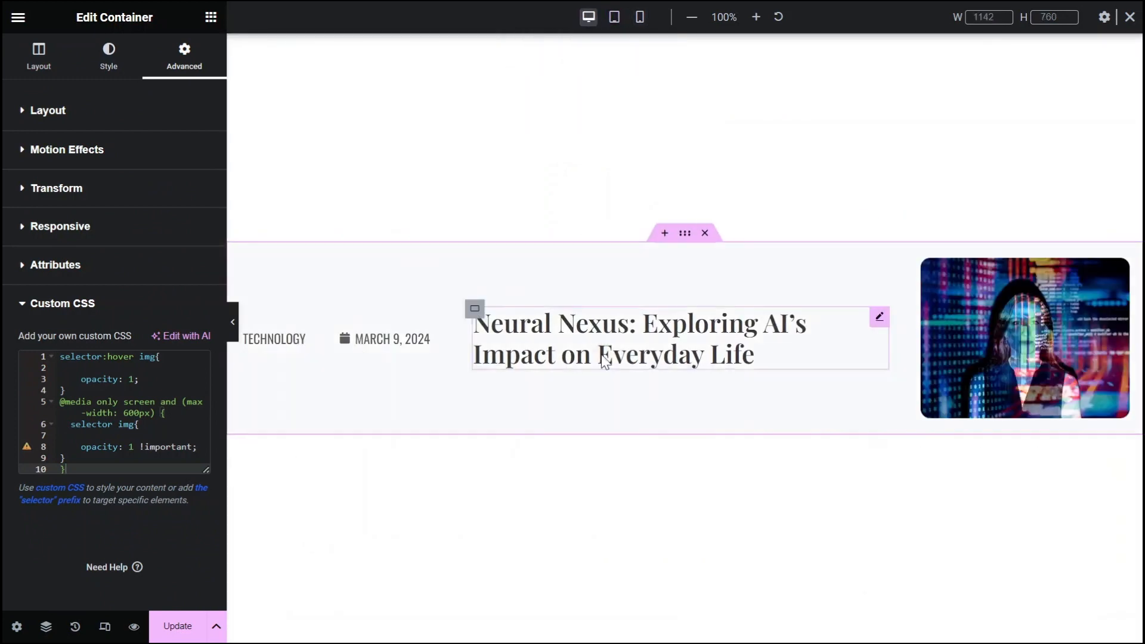
left_click(640, 18)
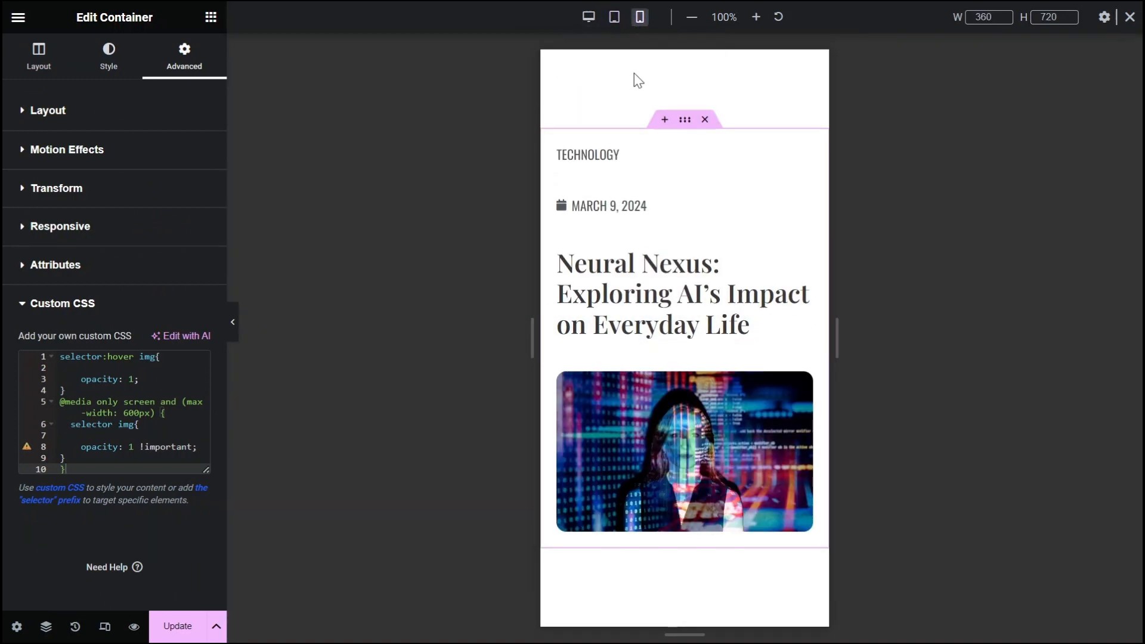
left_click(585, 19)
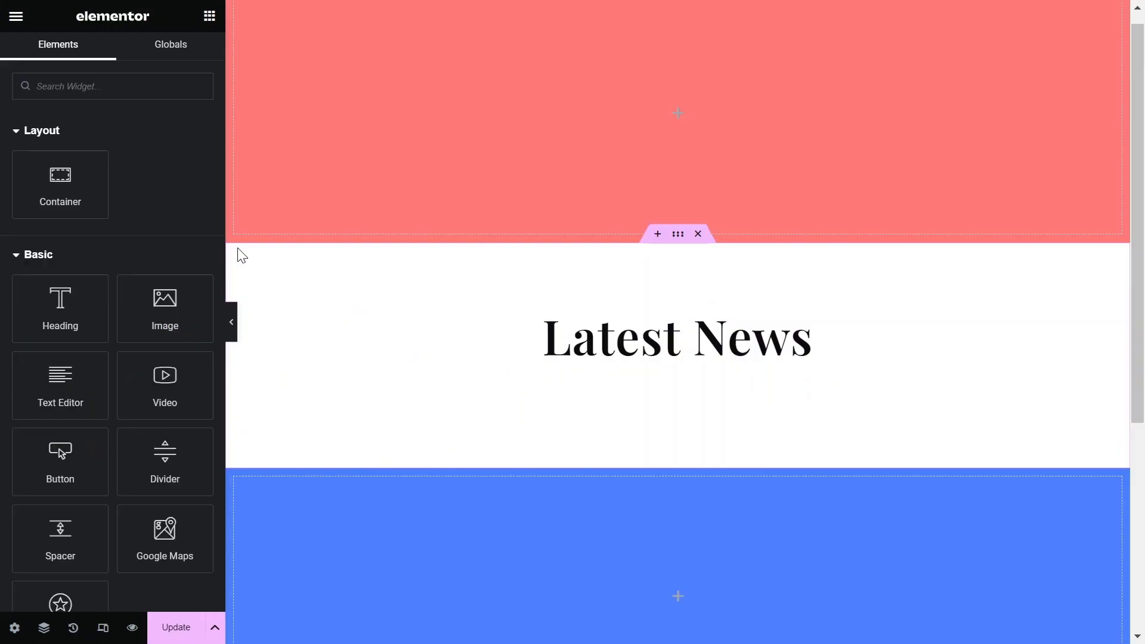
- Add a Loop Grid widget below the Latest News heading and assign it the Latest News template
type("loop")
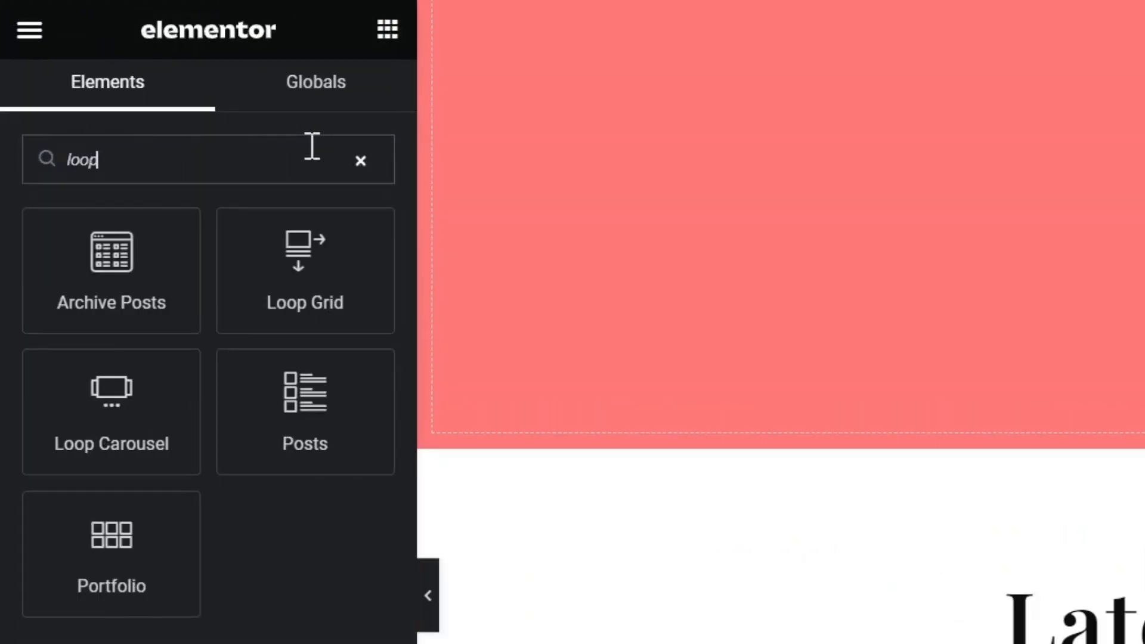
left_click_drag(301, 251, 973, 643)
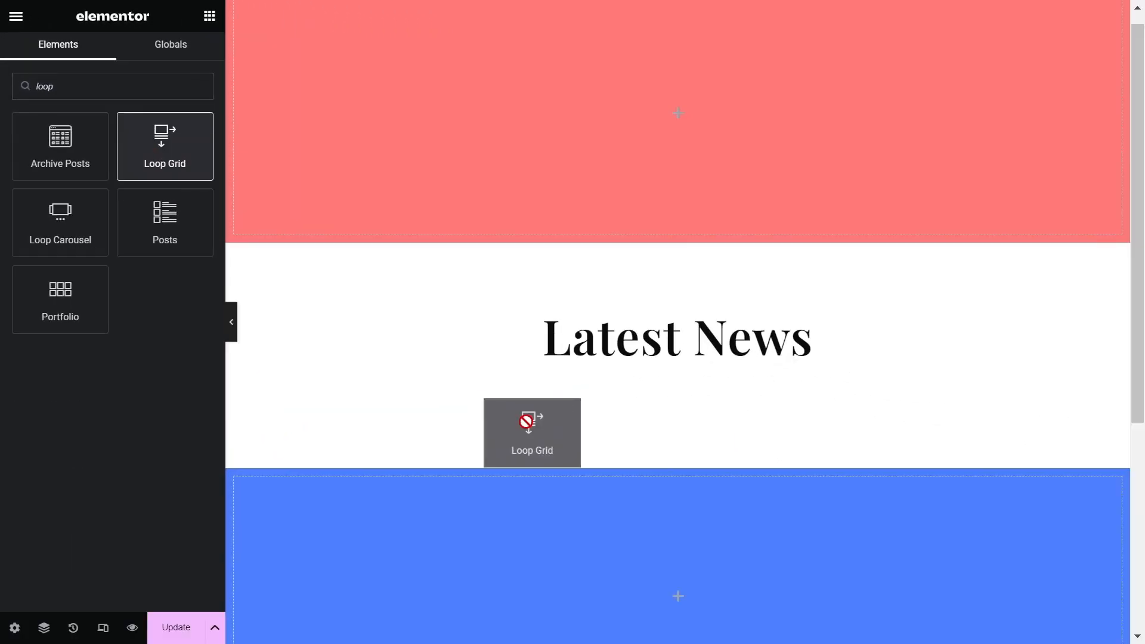
left_click_drag(527, 425, 561, 363)
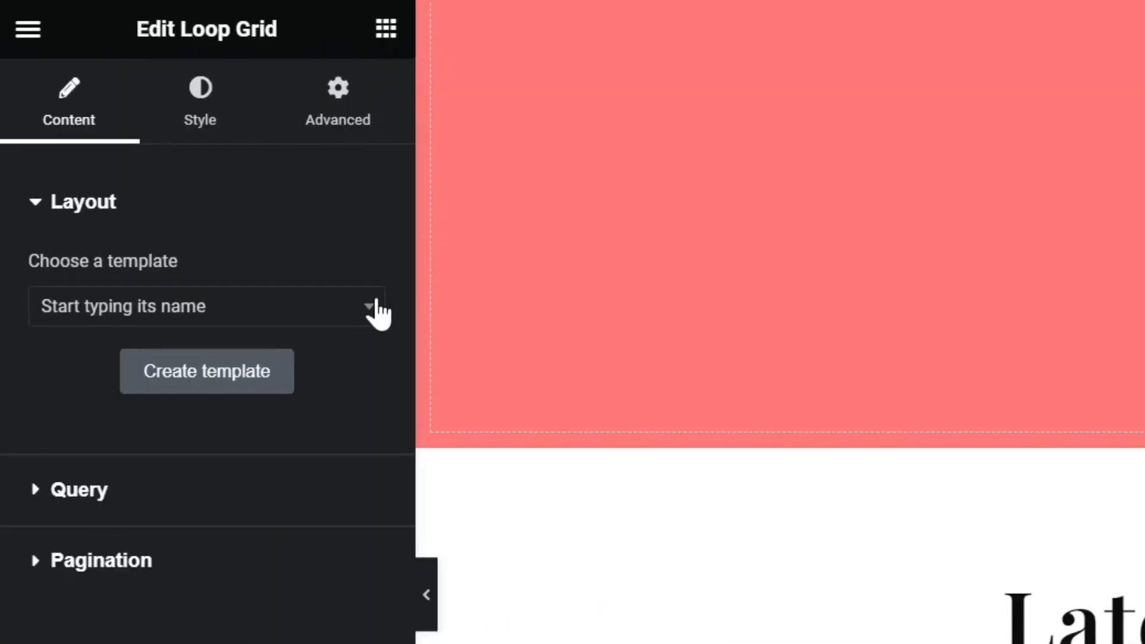
left_click(127, 170)
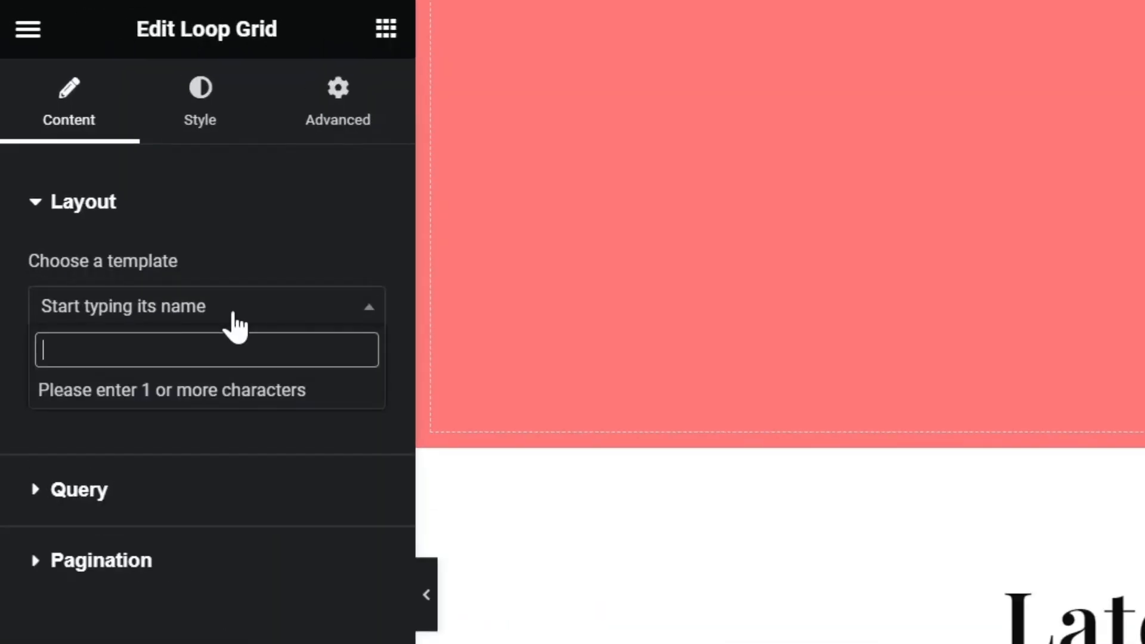
type("latest")
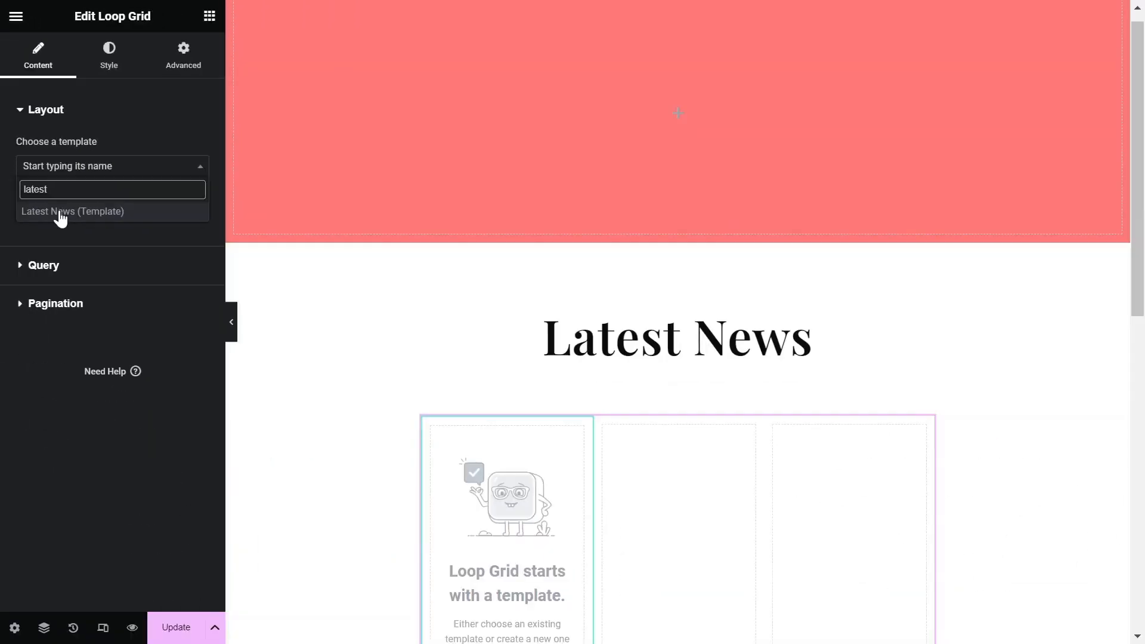
left_click(106, 391)
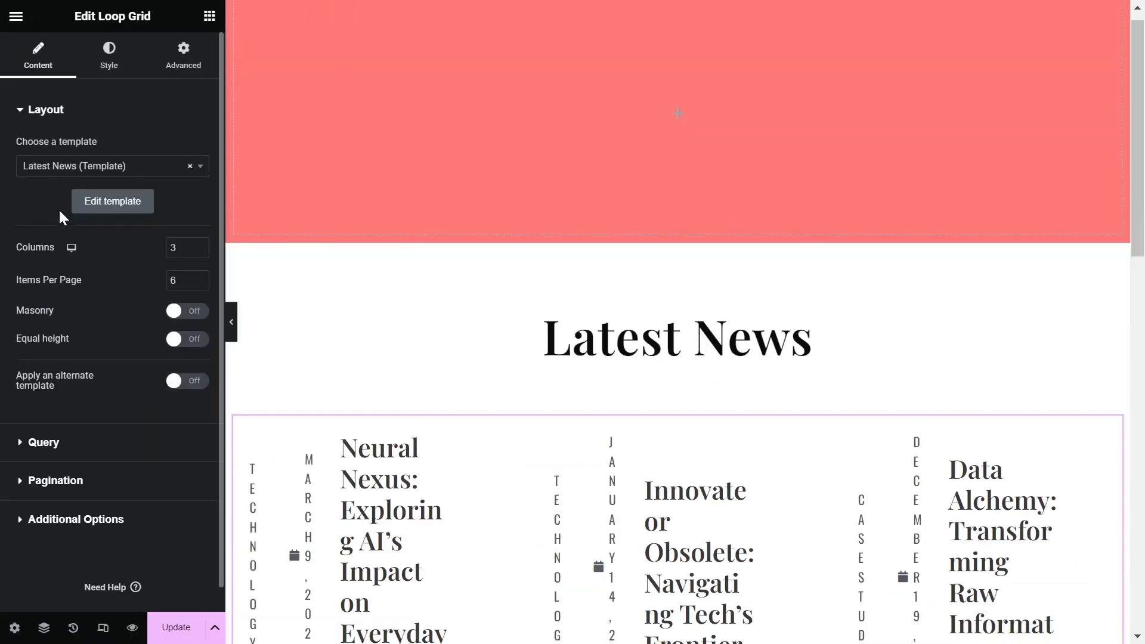
- Set the Loop Grid to 1 column
scroll(278, 329, "down", 2)
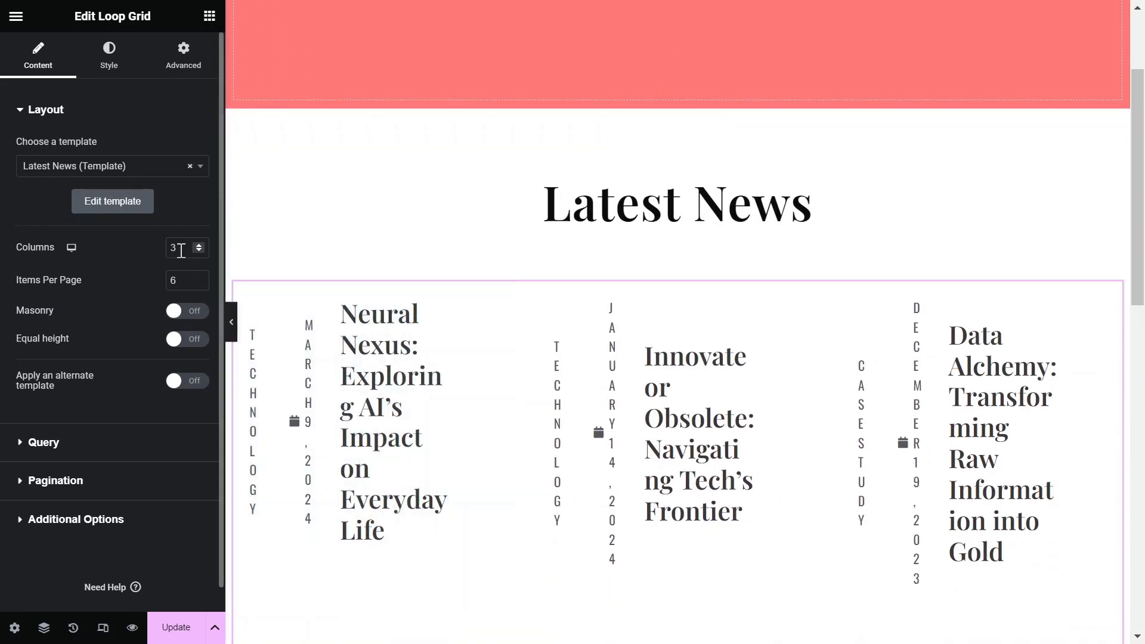
type("1")
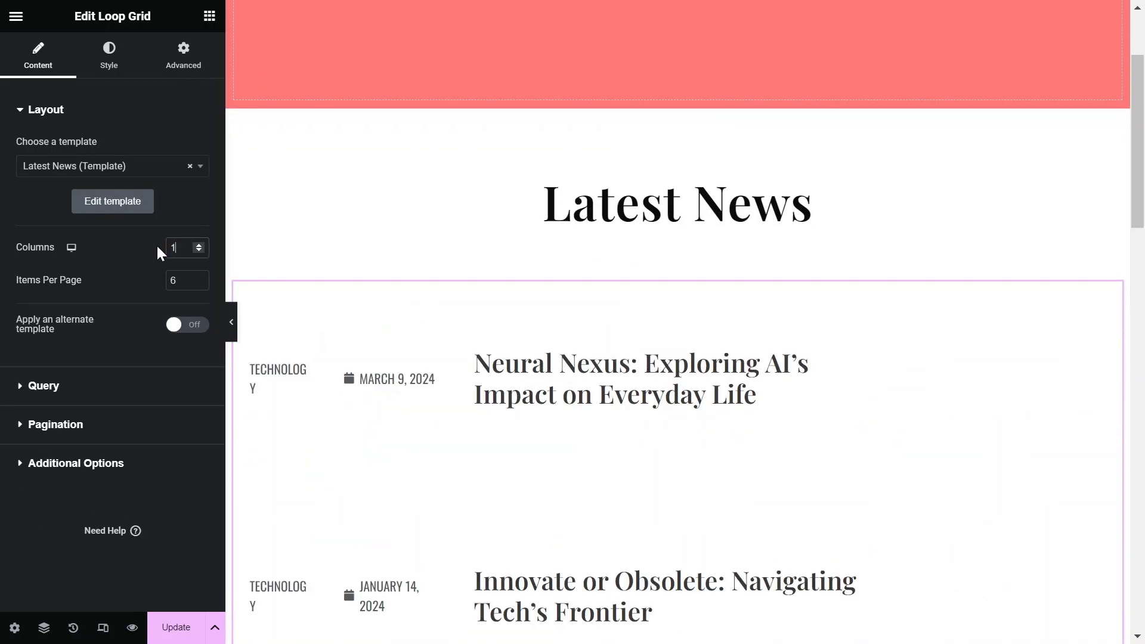
double_click(177, 280)
type("7")
- Examine the whole post listing at full width, including the image and background hover effects on the rows
left_click(233, 328)
scroll(472, 375, "down", 3)
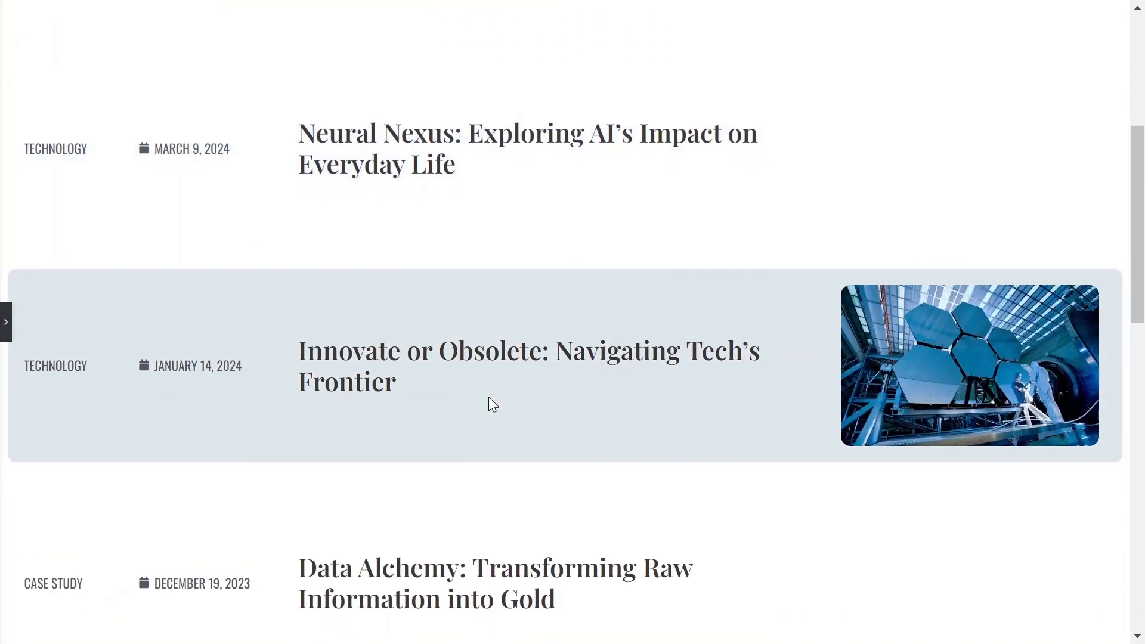
scroll(489, 397, "down", 6)
scroll(564, 366, "down", 3)
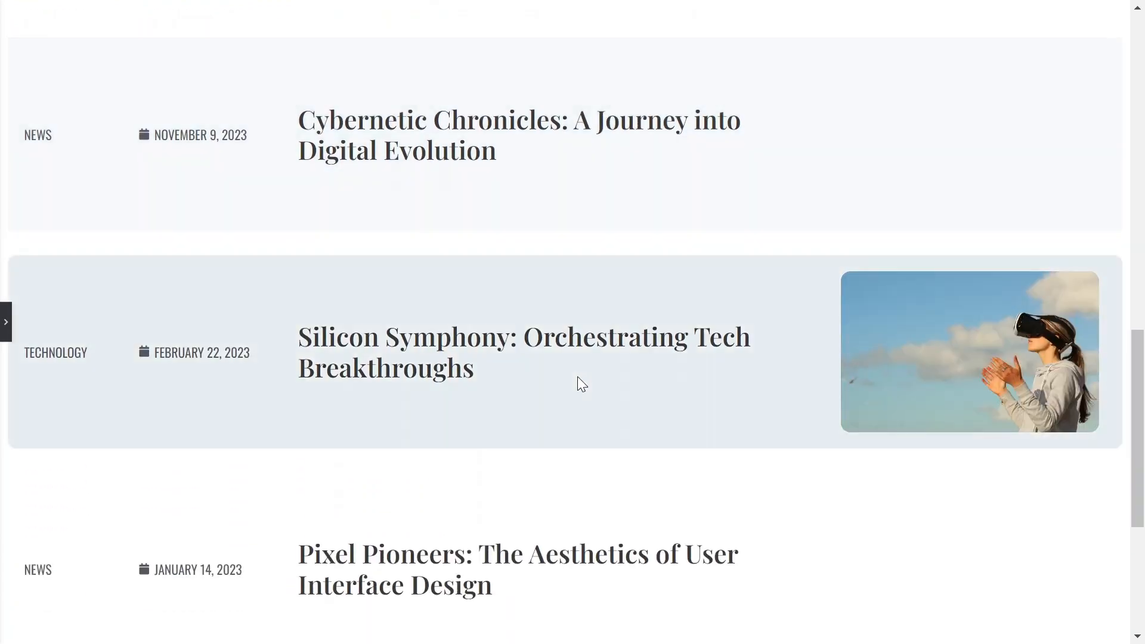
scroll(578, 382, "down", 4)
scroll(557, 366, "up", 12)
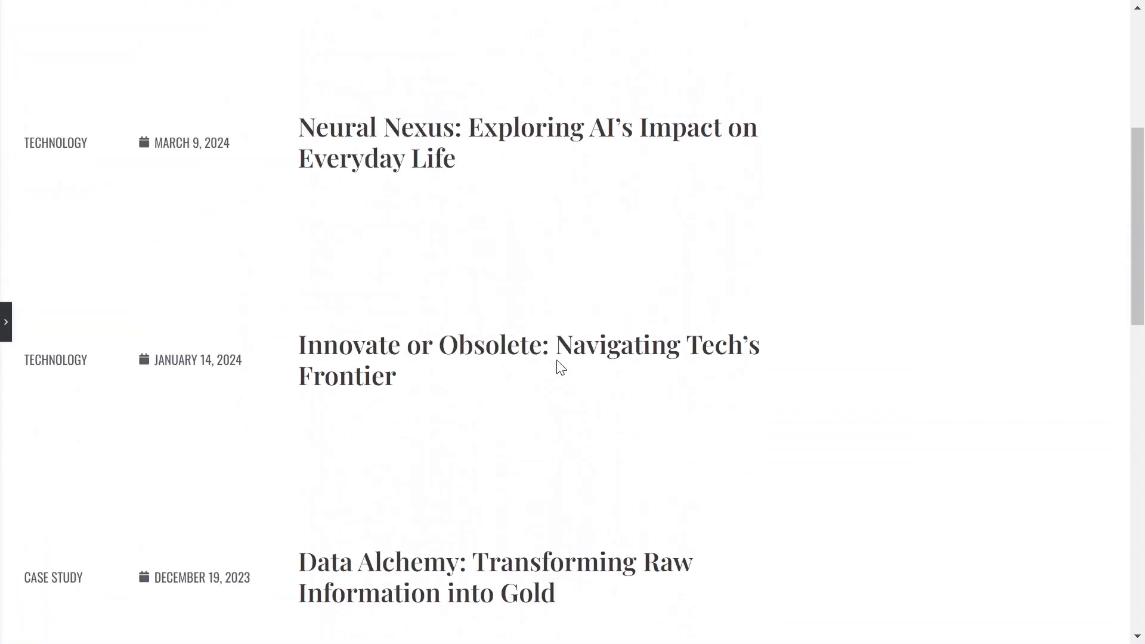
scroll(561, 367, "up", 4)
left_click(4, 322)
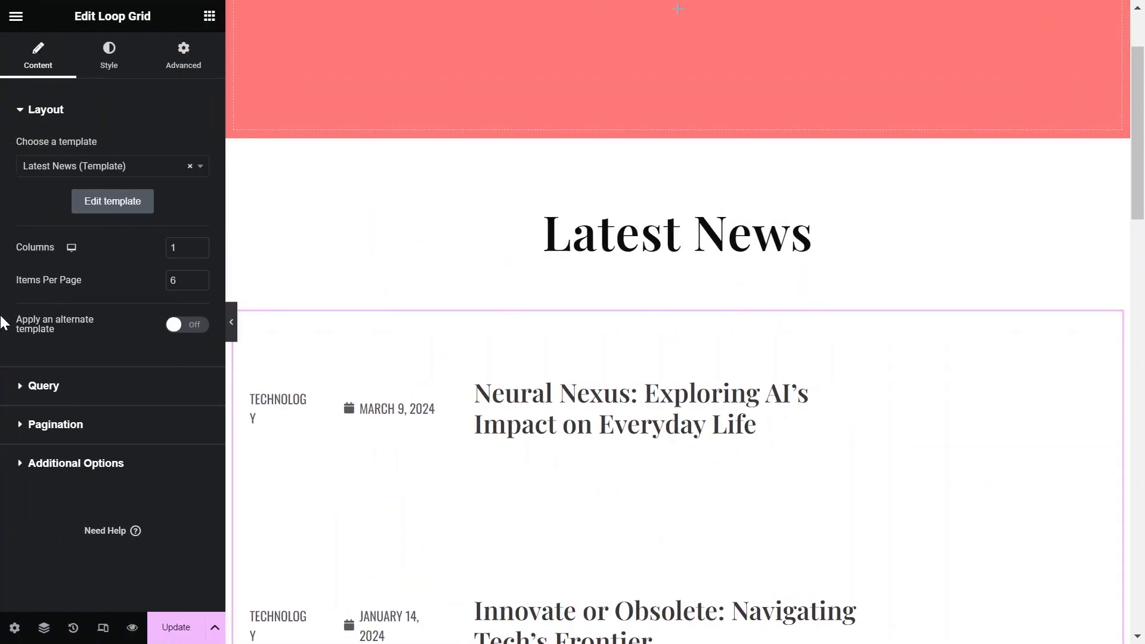
- Set the Loop Grid's query order to ASC and review the listing at full width
left_click(27, 401)
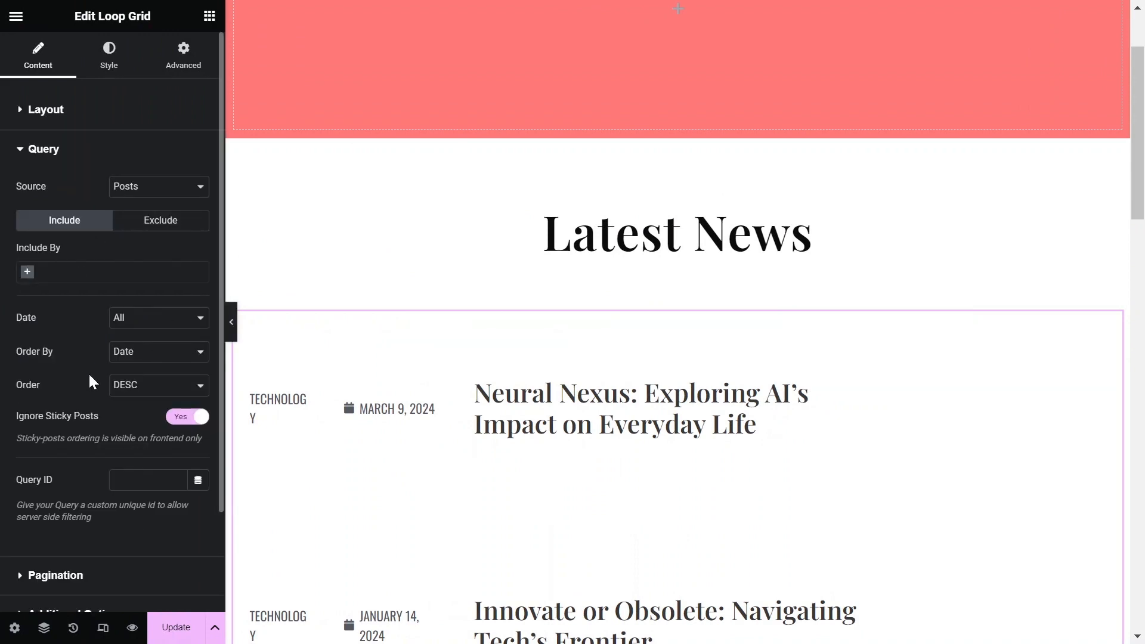
left_click(132, 388)
left_click(126, 403)
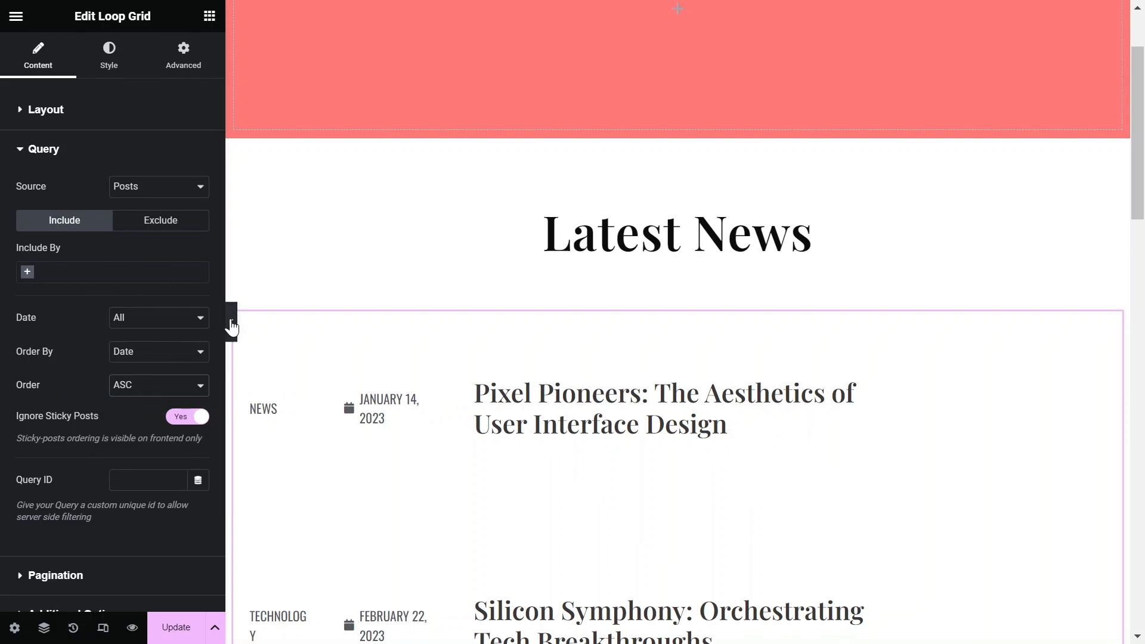
left_click(231, 327)
scroll(597, 370, "down", 10)
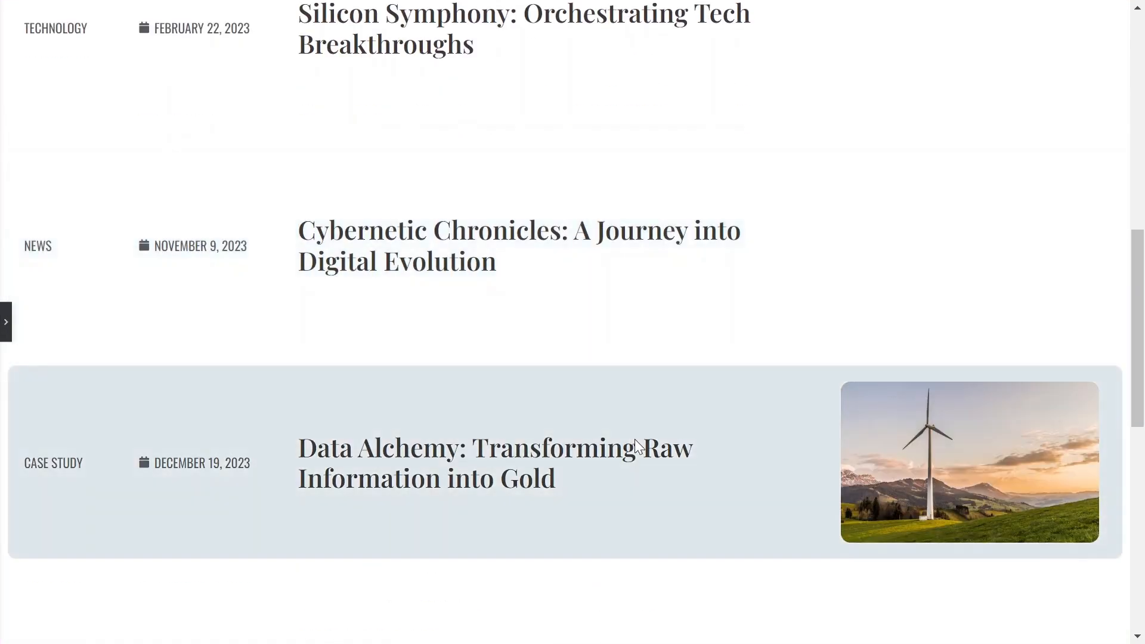
scroll(637, 445, "down", 5)
scroll(642, 465, "up", 13)
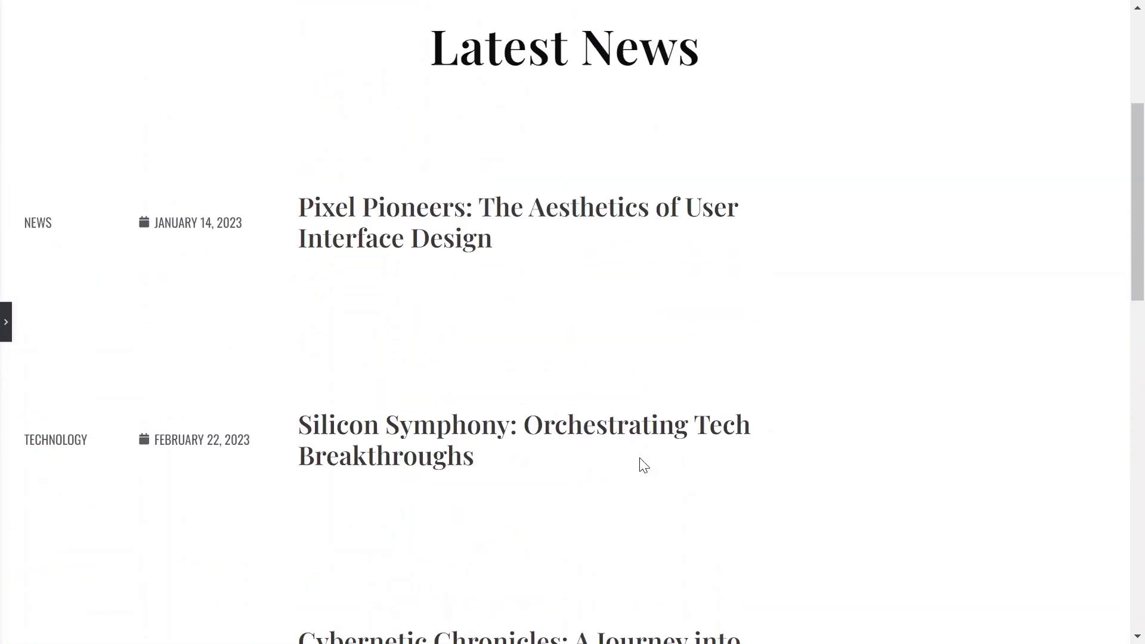
scroll(535, 412, "up", 3)
left_click(6, 322)
- Preview the Latest News listing in the mobile layout and examine how the first post displays
scroll(76, 610, "down", 2)
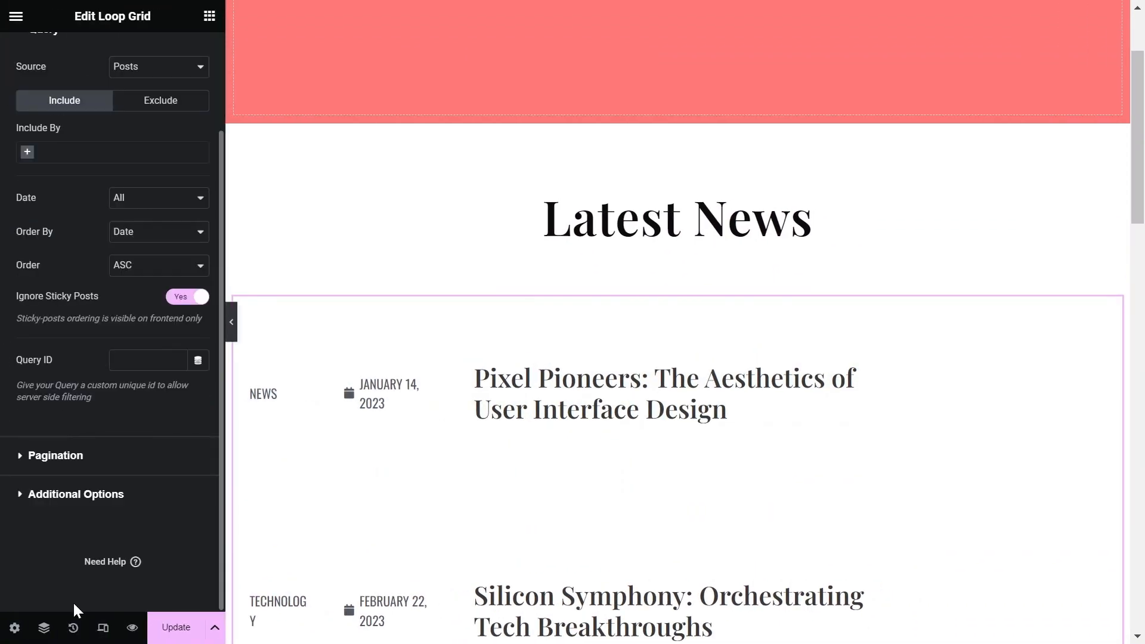
left_click(103, 627)
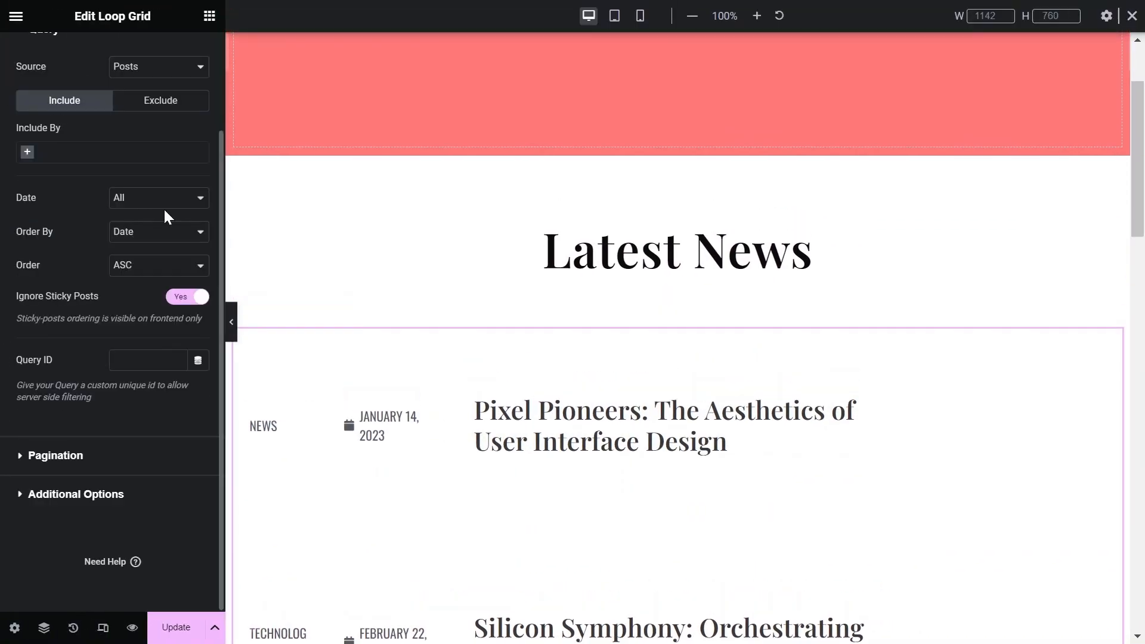
left_click(641, 17)
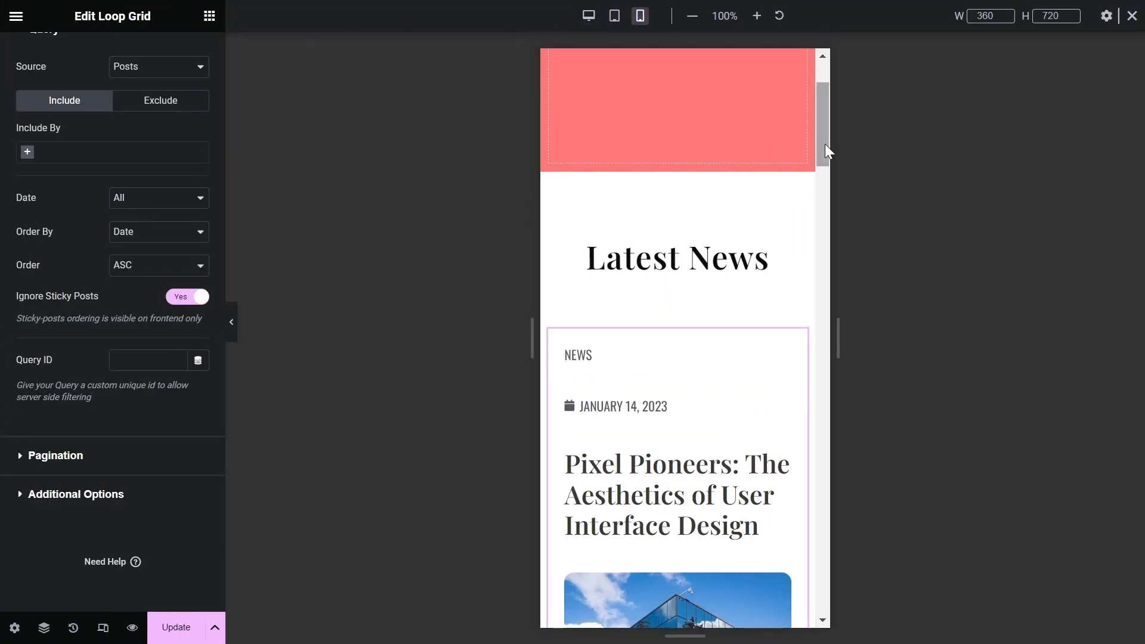
mouse_move(825, 145)
left_mouse_down()
mouse_move(829, 302)
mouse_move(824, 167)
left_mouse_up()
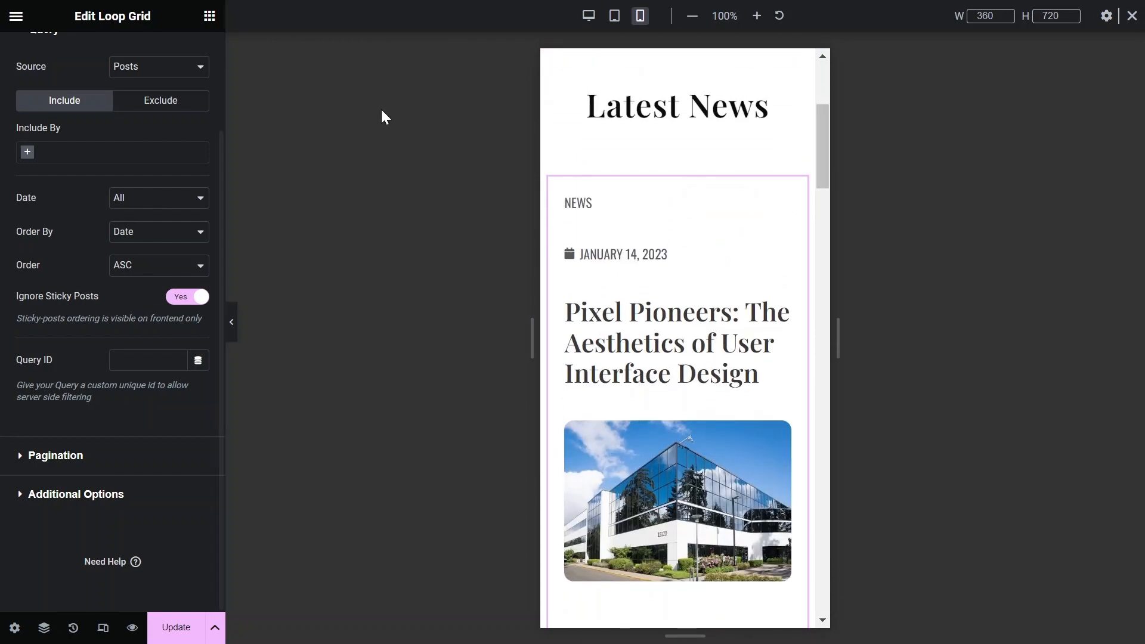
- Return to the desktop layout and preview the page, examining the hover effects throughout the Latest News listing
left_click(588, 18)
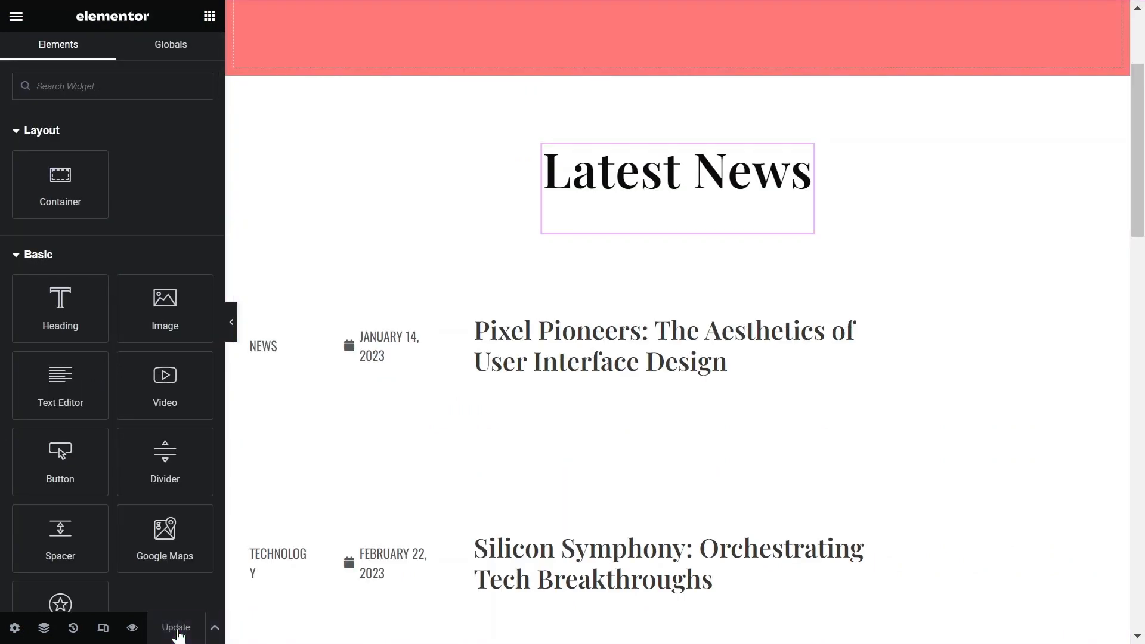
left_click(132, 629)
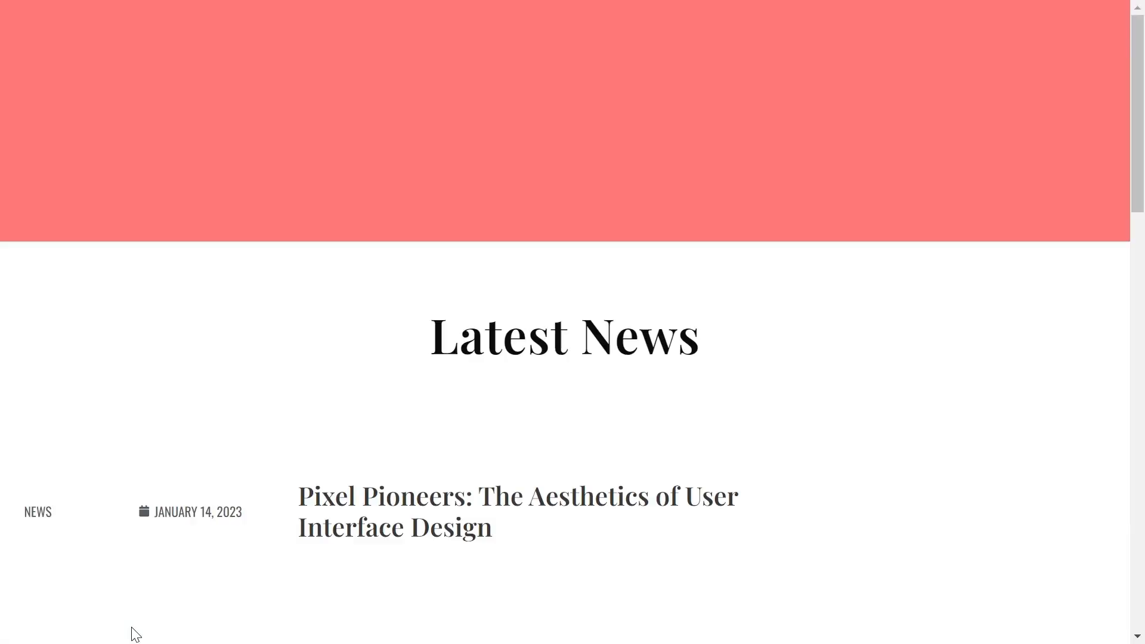
scroll(481, 463, "down", 4)
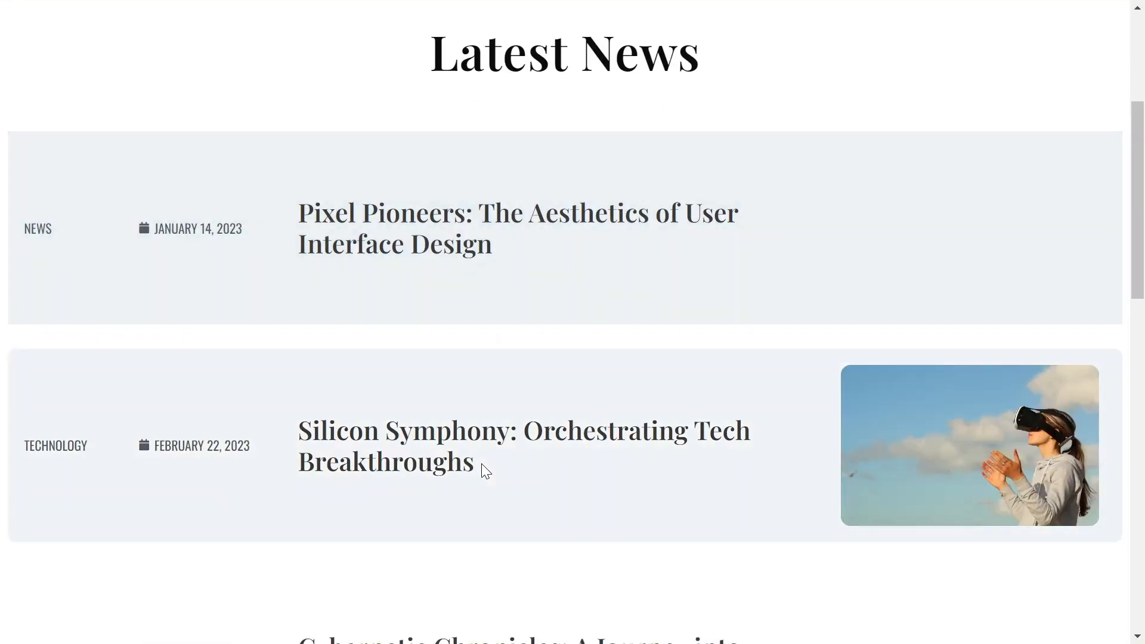
scroll(585, 477, "down", 4)
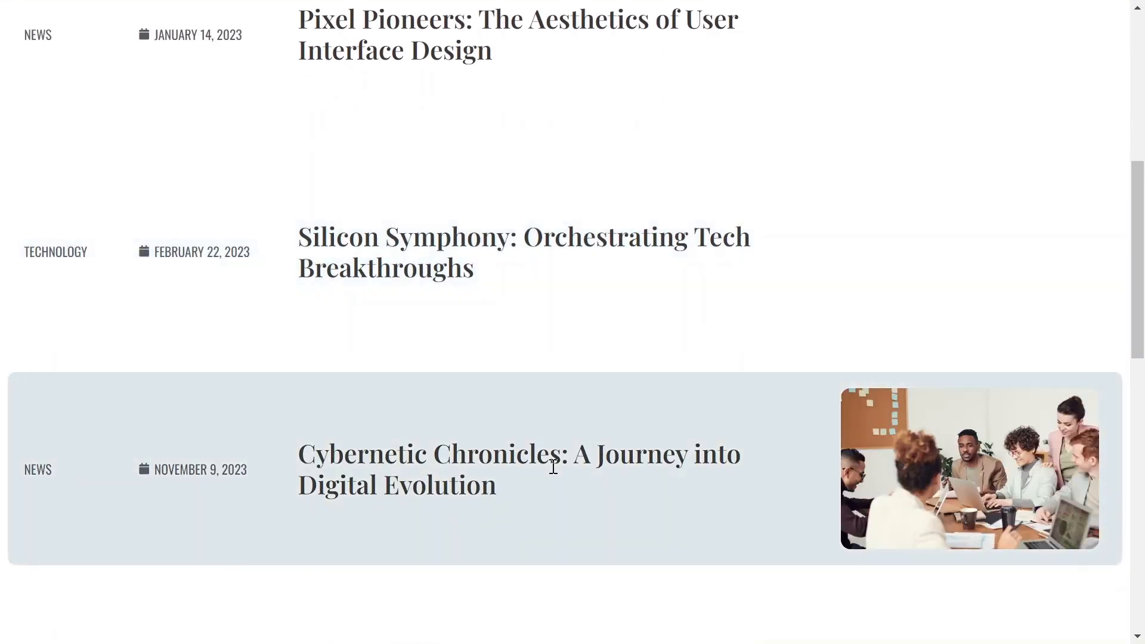
scroll(553, 468, "down", 4)
scroll(590, 440, "down", 7)
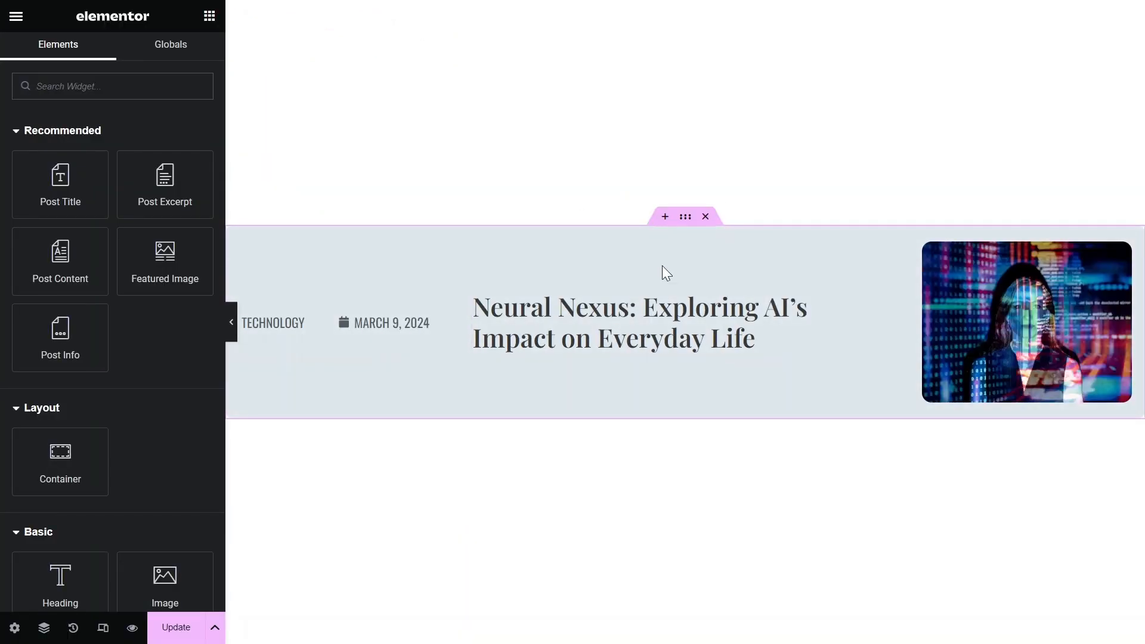
- Set the Loop Item's outer container HTML tag to a (link) and link it dynamically to the Post URL
left_click(686, 218)
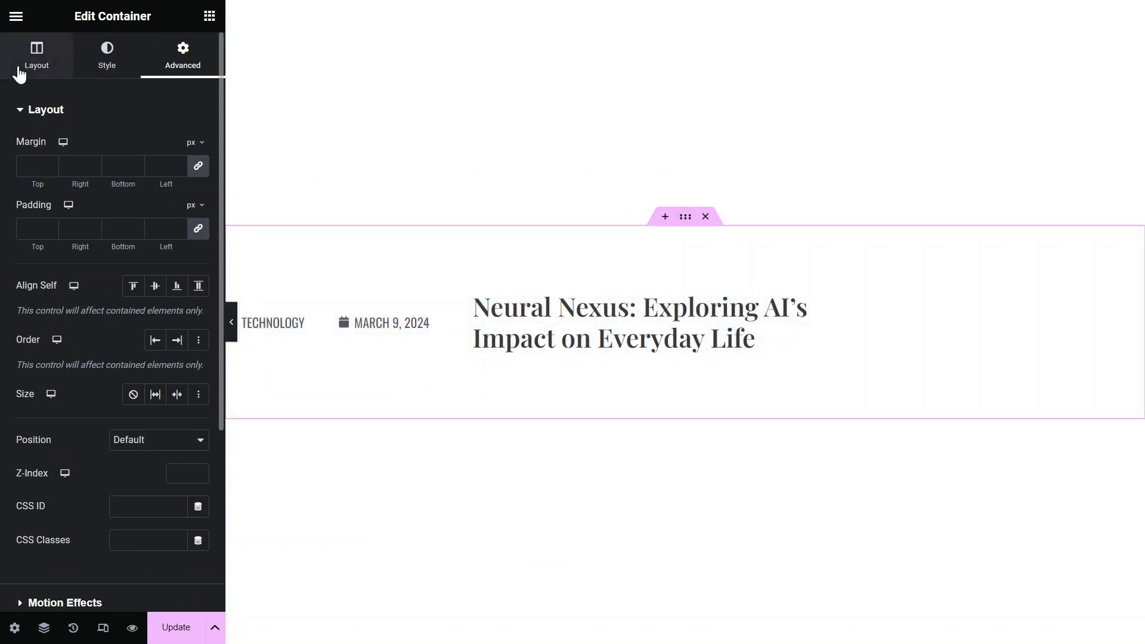
left_click(20, 73)
scroll(2, 341, "down", 4)
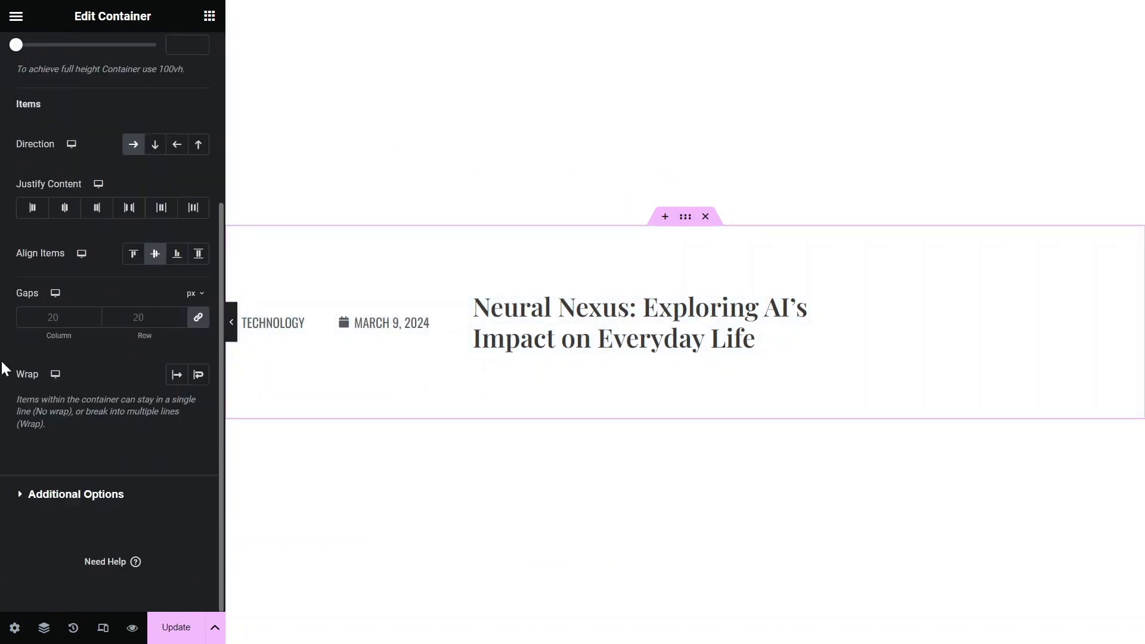
left_click(45, 497)
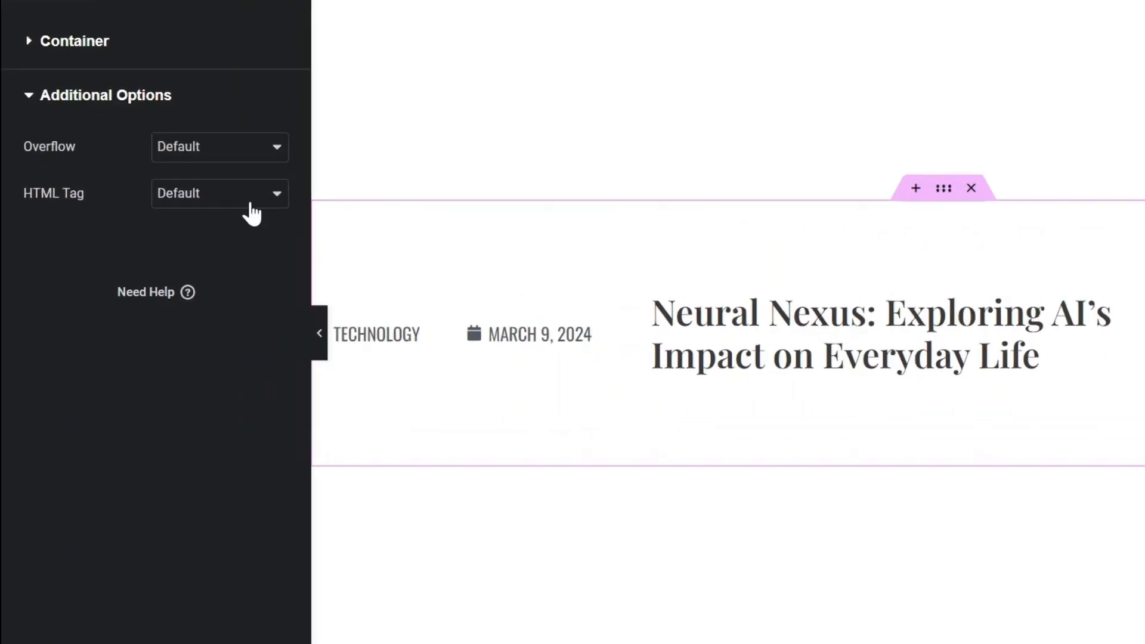
left_click(185, 221)
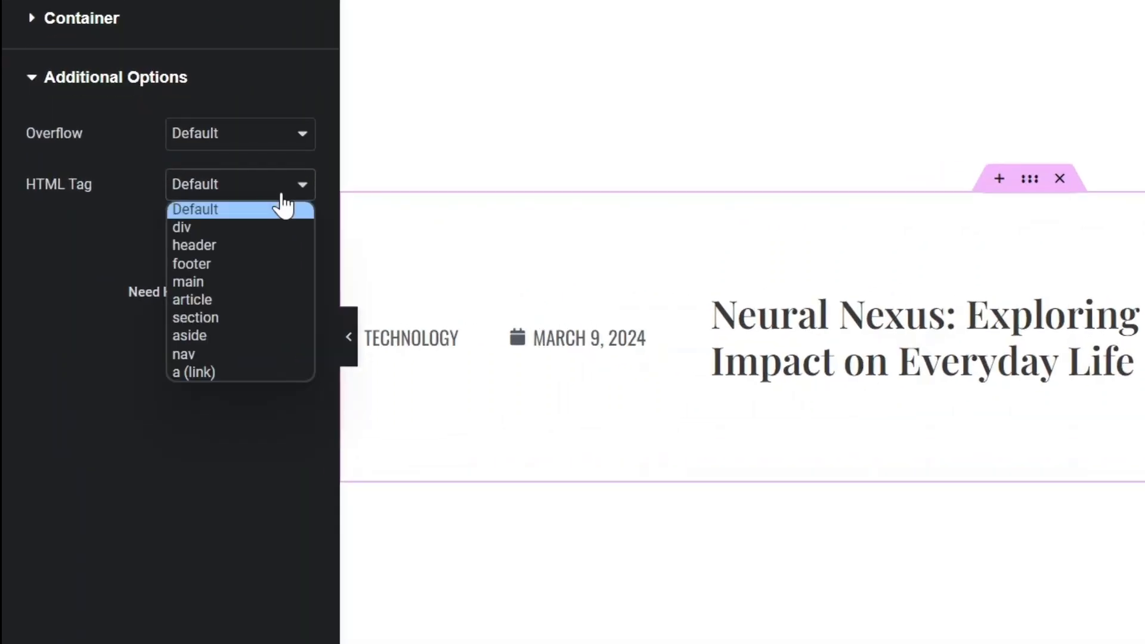
left_click(186, 373)
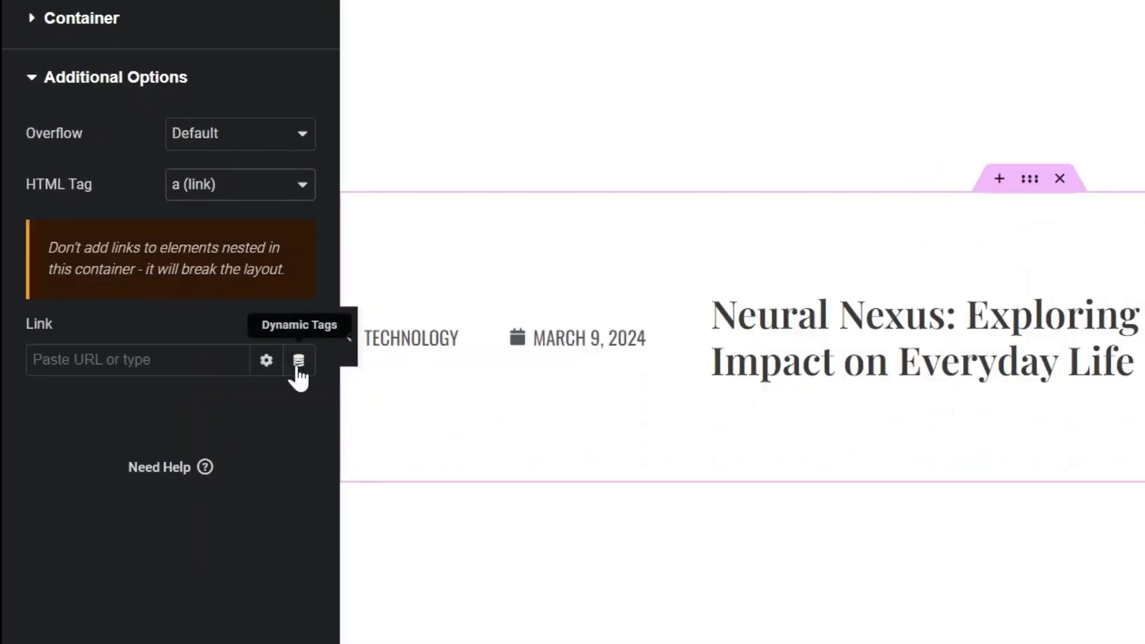
left_click(300, 361)
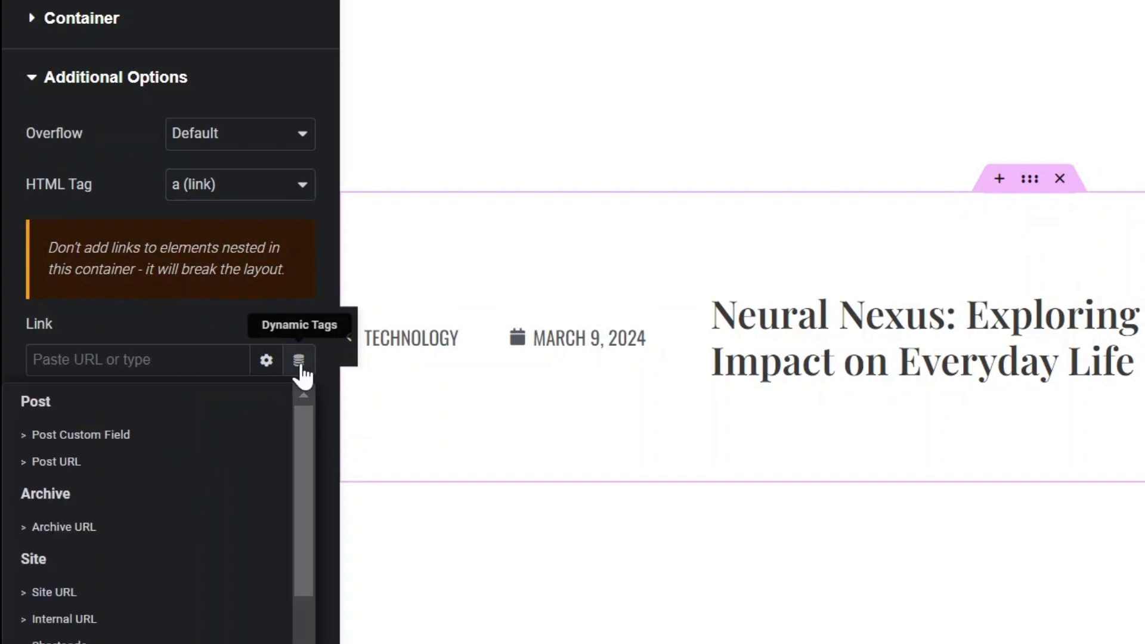
left_click(53, 463)
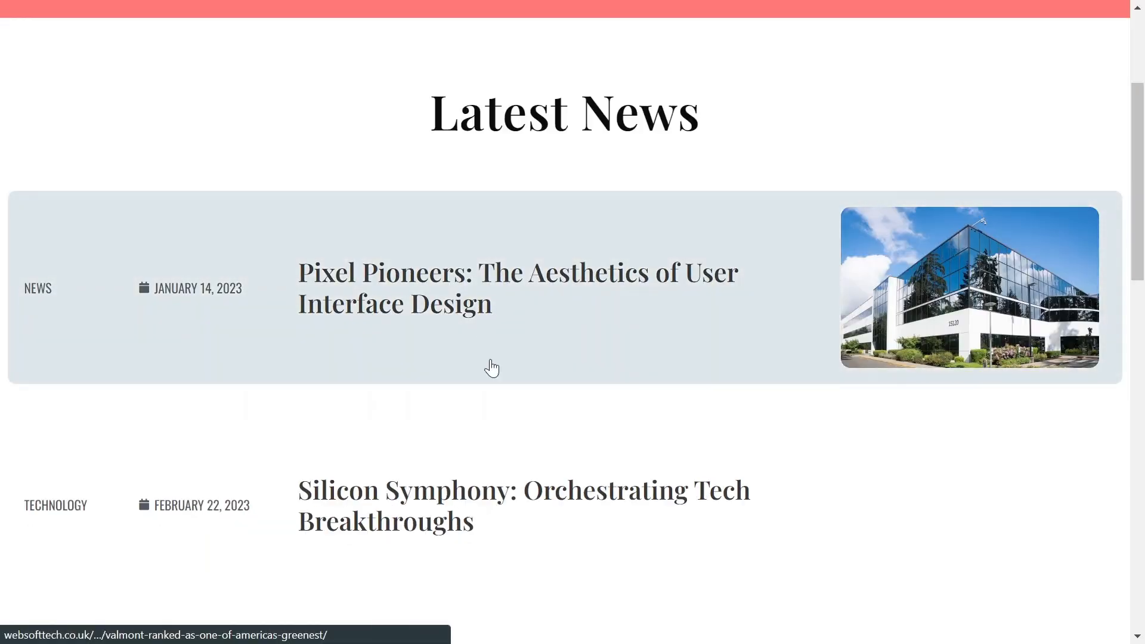
- Examine the previewed Latest News listing from the first to the last post, checking each row's link and hover effect
scroll(481, 481, "down", 5)
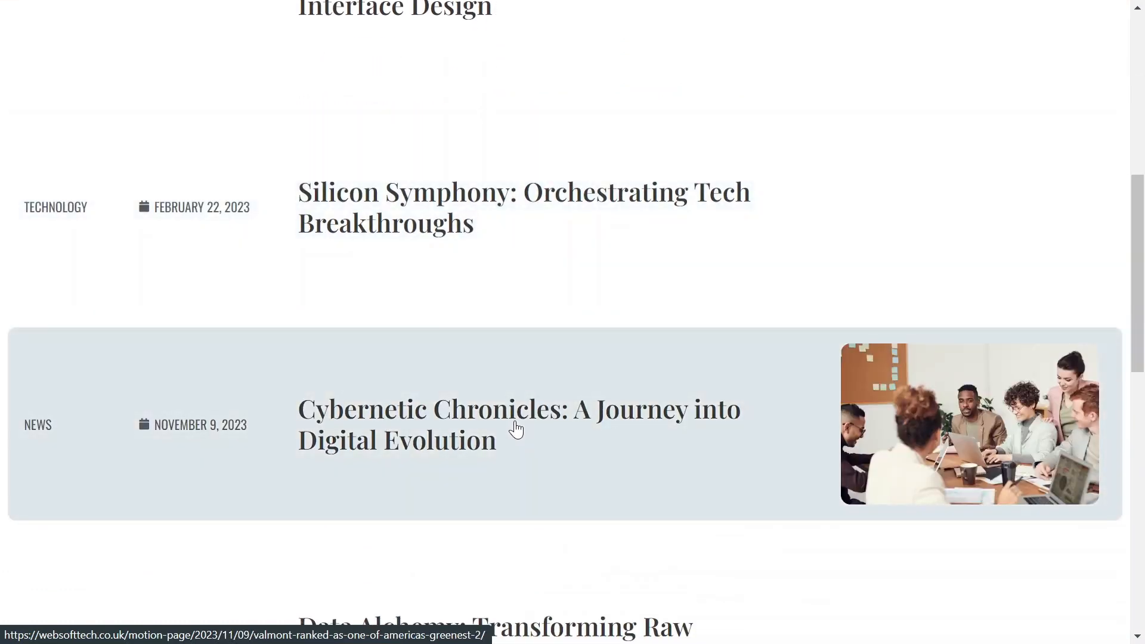
scroll(511, 429, "down", 3)
scroll(520, 453, "down", 8)
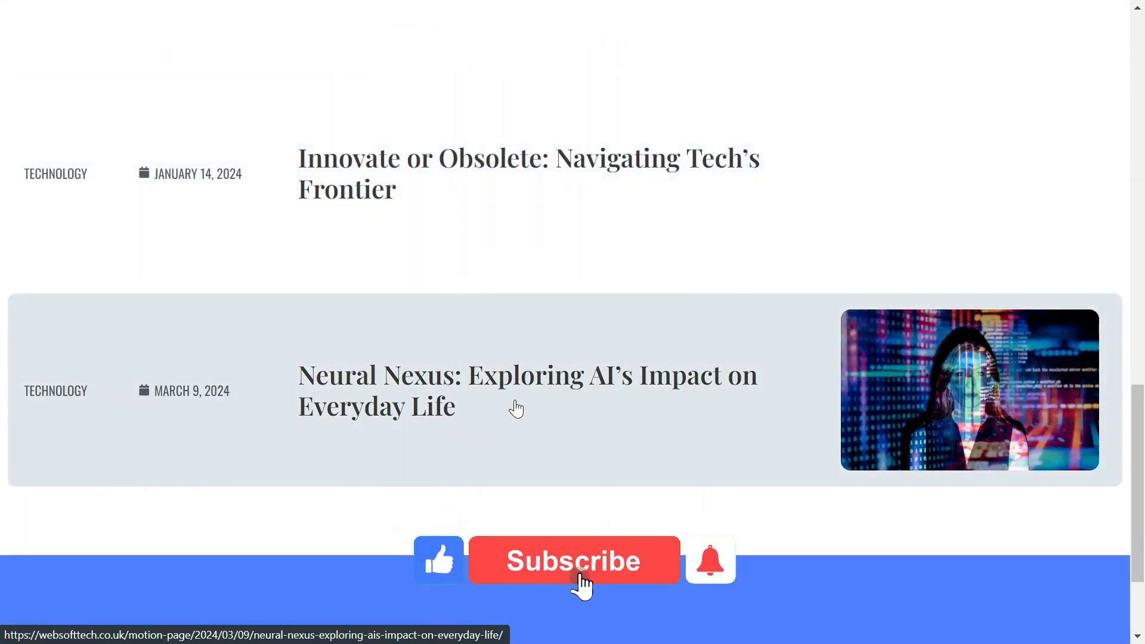
scroll(516, 408, "up", 4)
scroll(520, 387, "up", 8)
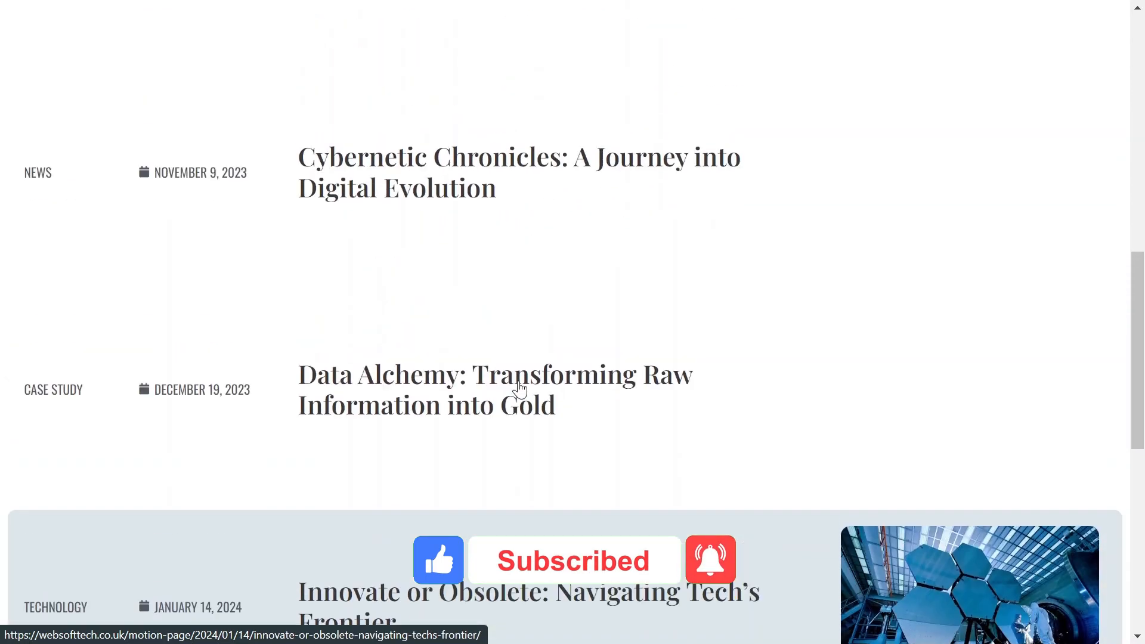